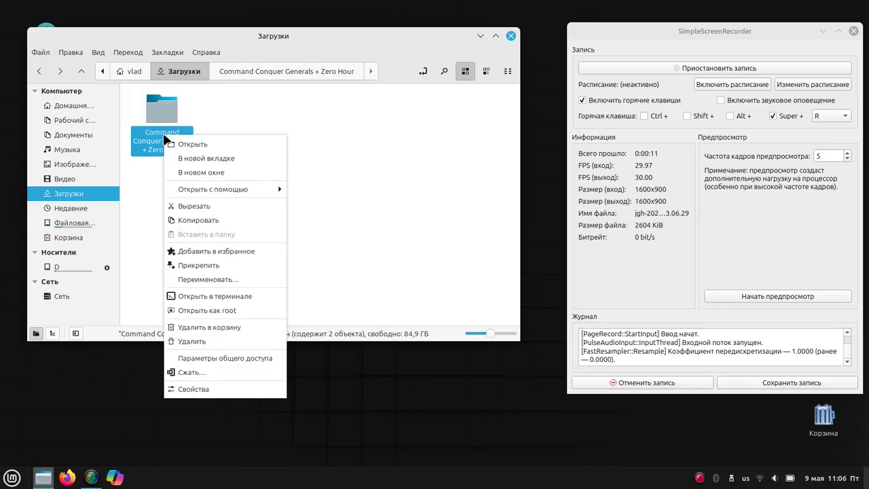
Move the Command Conquer Generals + Zero Hour folder from Загрузки into PortProton/prefixes/DEFAULT on drive D
{"action": "left_click", "coordinate": [211, 207]}
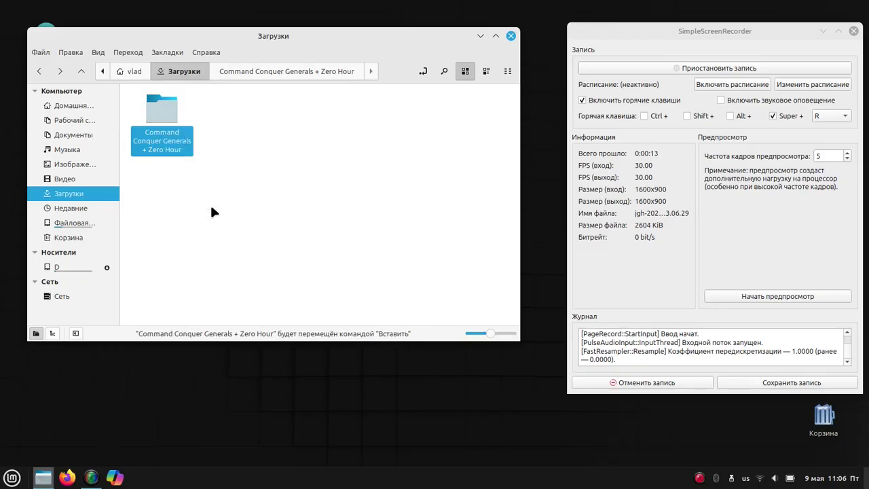
{"action": "left_click", "coordinate": [64, 107]}
{"action": "left_click", "coordinate": [160, 125]}
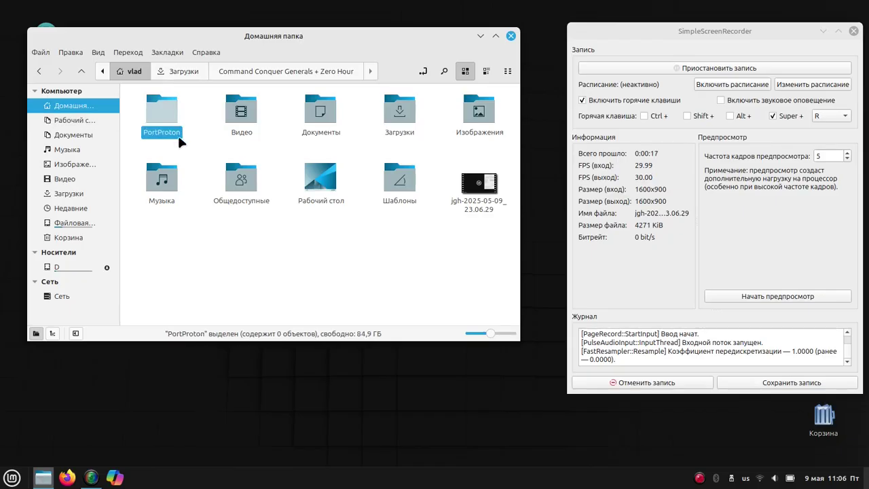
{"action": "left_click", "coordinate": [79, 265]}
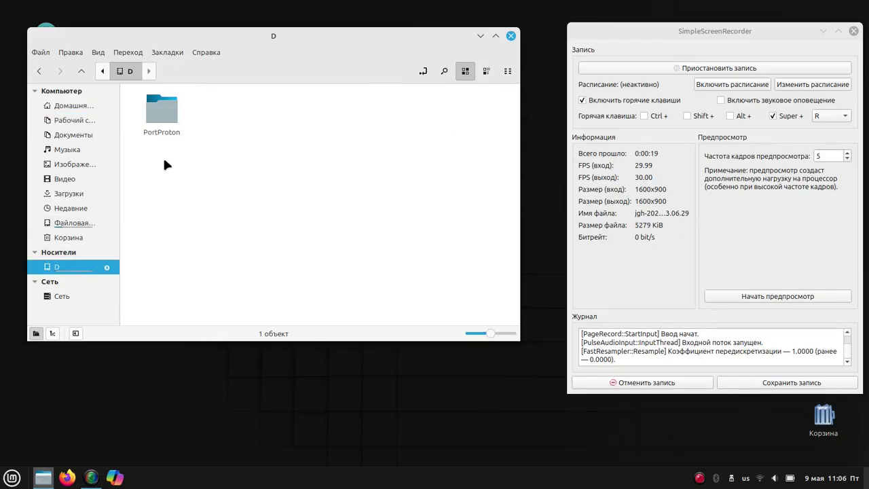
{"action": "double_click", "coordinate": [163, 114]}
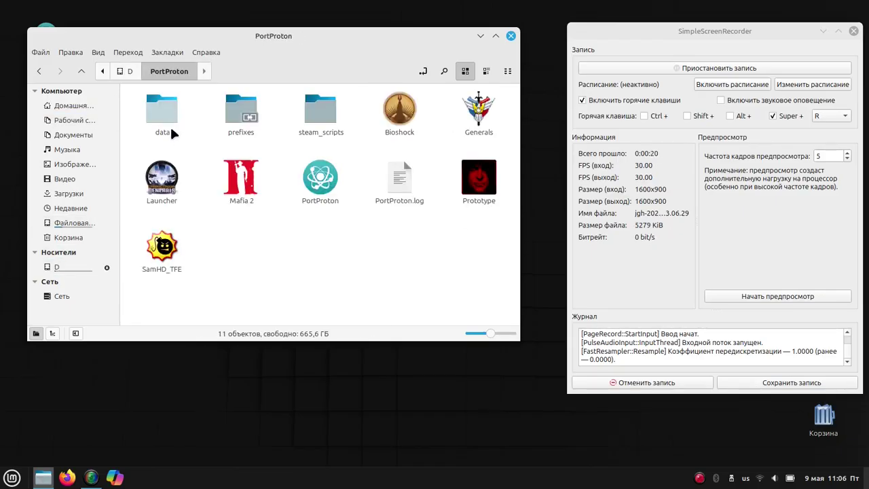
{"action": "double_click", "coordinate": [250, 114]}
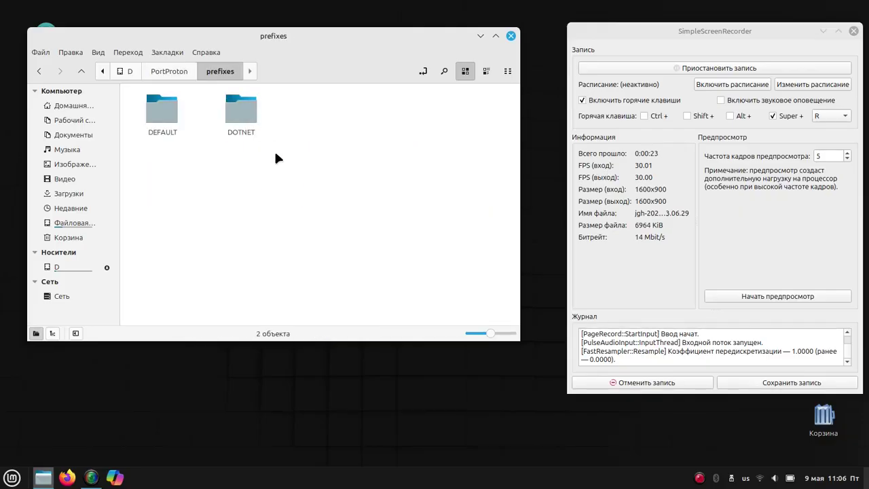
{"action": "double_click", "coordinate": [153, 119]}
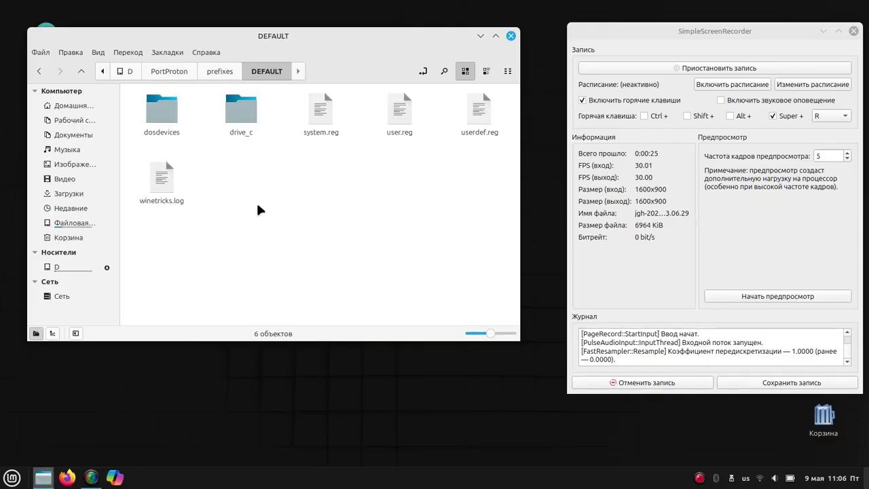
{"action": "right_click", "coordinate": [255, 176]}
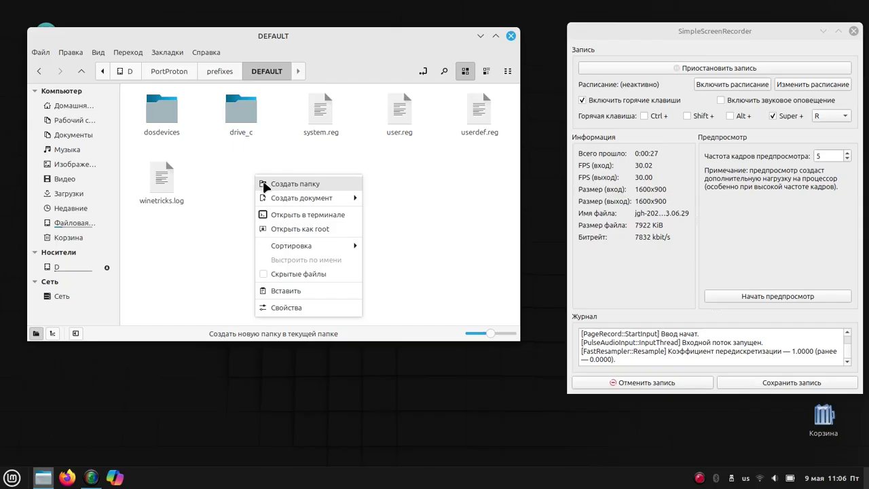
{"action": "left_click", "coordinate": [291, 291]}
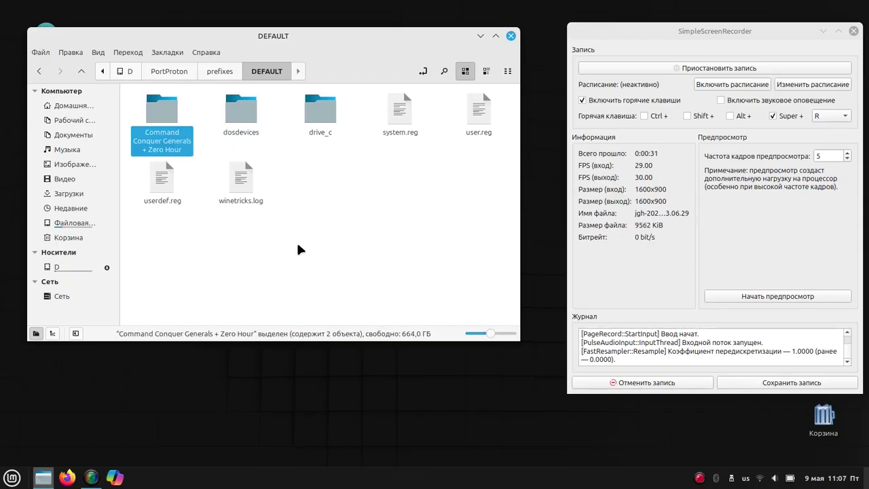
Run setup.exe from the moved Command Conquer Generals + Zero Hour folder through PortProton
{"action": "double_click", "coordinate": [161, 133]}
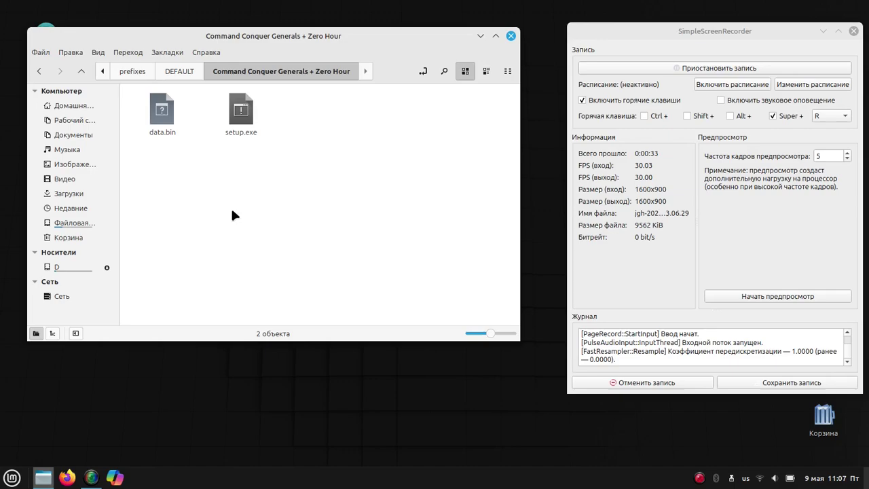
{"action": "left_click", "coordinate": [243, 129]}
{"action": "right_click", "coordinate": [243, 129]}
{"action": "mouse_move", "coordinate": [319, 153]}
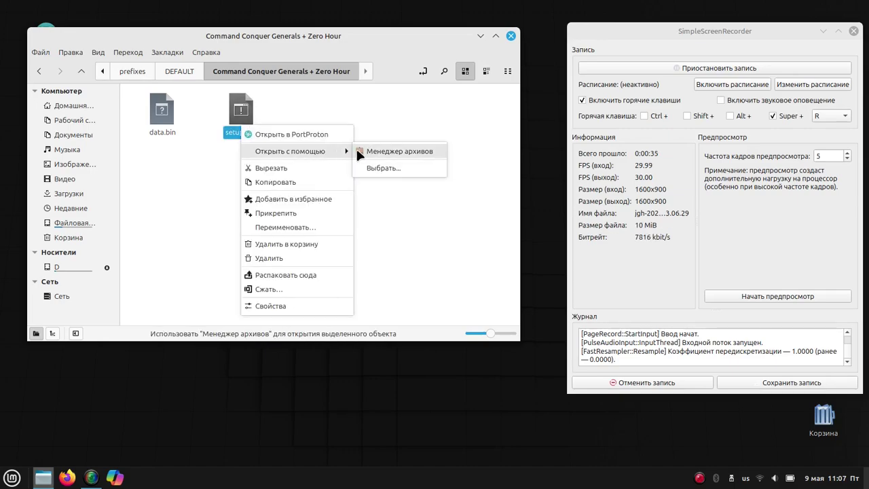
{"action": "left_click", "coordinate": [309, 133]}
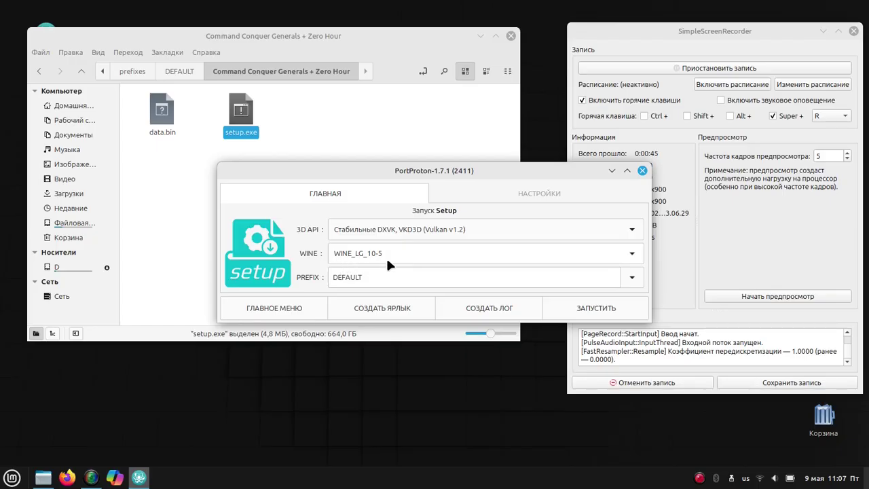
{"action": "left_click", "coordinate": [589, 306]}
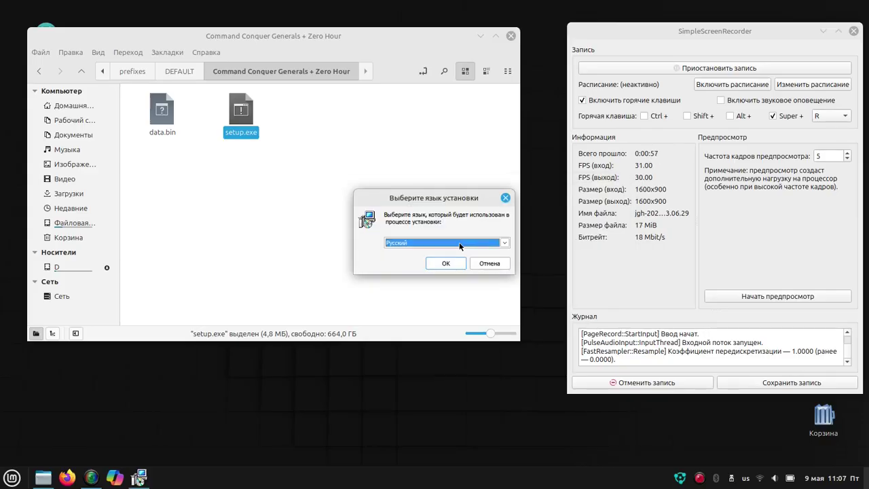
Check the installer's language choices and close the language selection dialog
{"action": "left_click", "coordinate": [412, 241]}
{"action": "left_click", "coordinate": [402, 252]}
{"action": "left_click", "coordinate": [505, 197]}
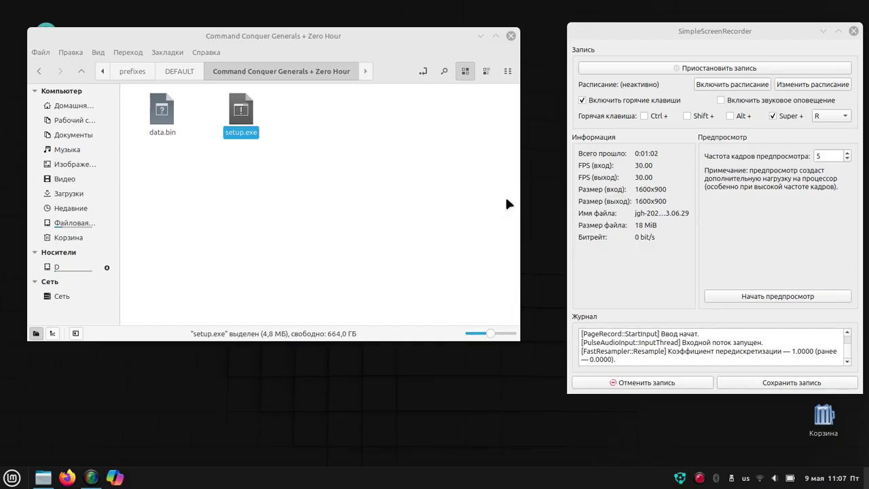
Move the Command Conquer Generals + Zero Hour folder in DEFAULT to the trash
{"action": "left_click", "coordinate": [182, 71]}
{"action": "right_click", "coordinate": [161, 127]}
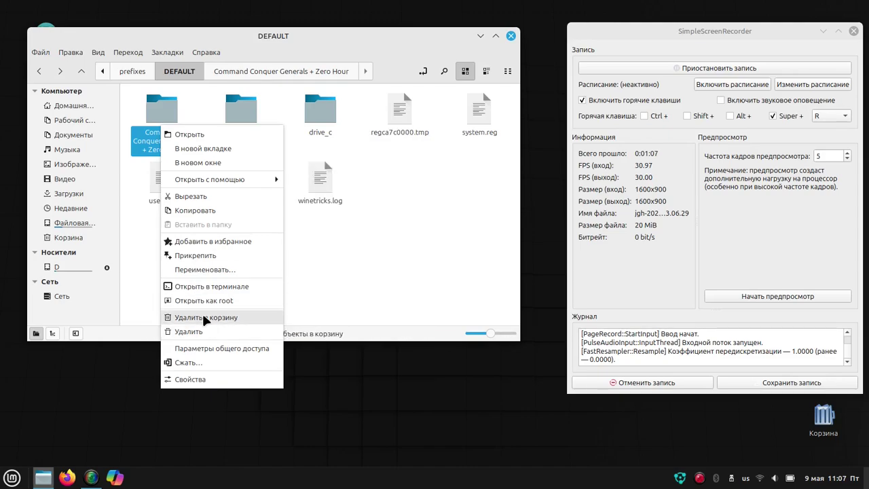
{"action": "key", "text": "Escape"}
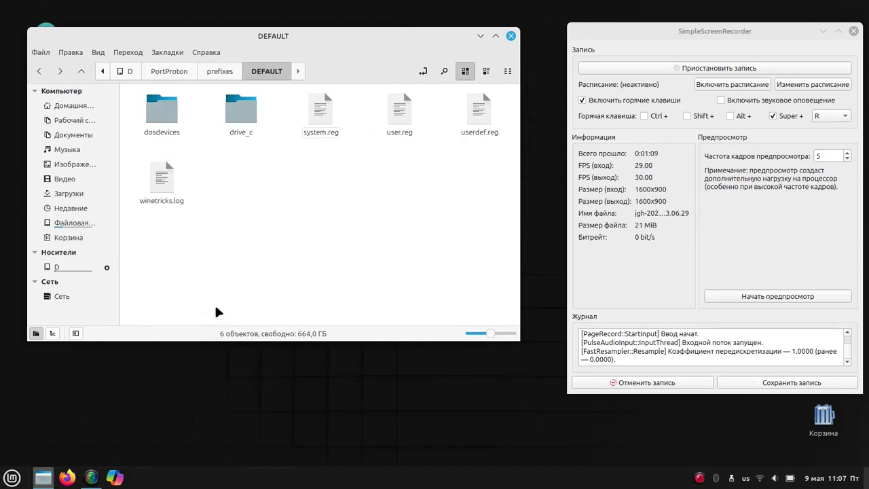
Open Launcher.exe from drive_c/Program Files (x86)/Command Conquer Generals - Zero Hour in PortProton
{"action": "double_click", "coordinate": [249, 110]}
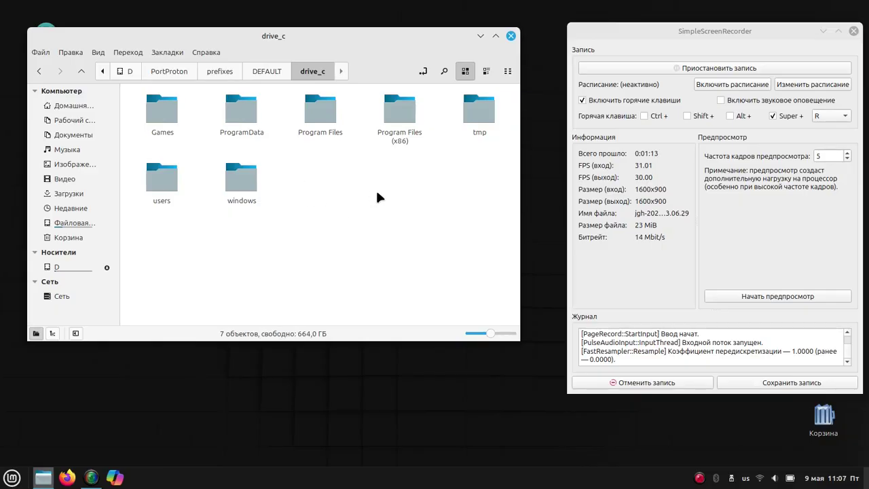
{"action": "double_click", "coordinate": [401, 108]}
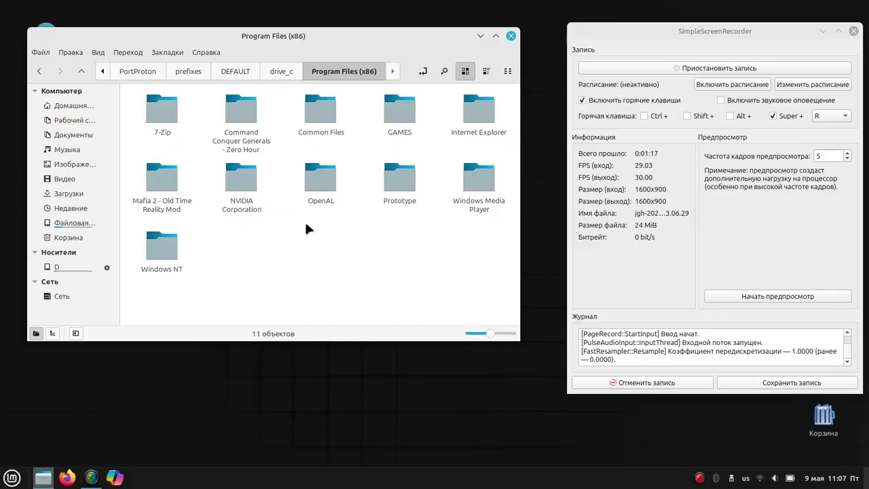
{"action": "double_click", "coordinate": [241, 114]}
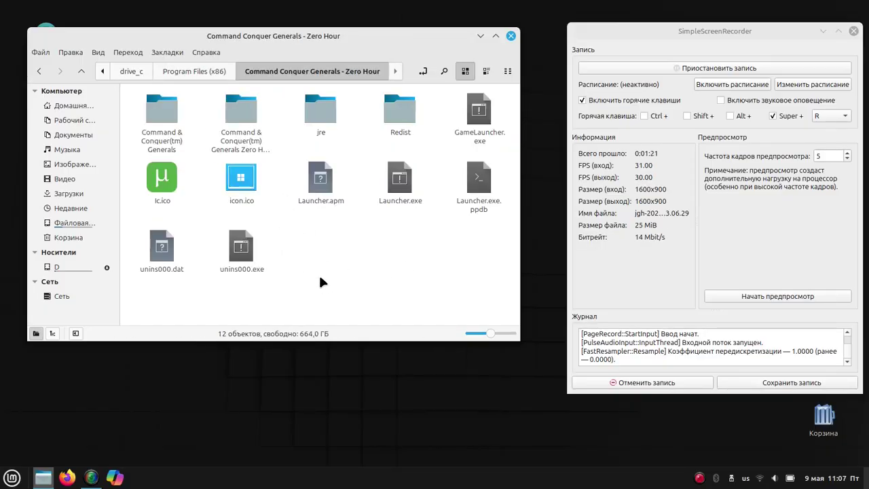
{"action": "right_click", "coordinate": [397, 184]}
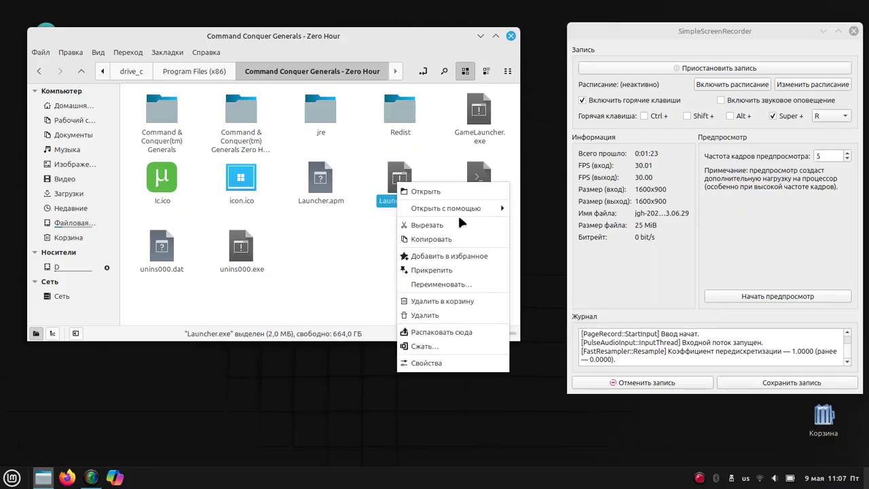
{"action": "mouse_move", "coordinate": [455, 205]}
{"action": "left_click", "coordinate": [513, 208]}
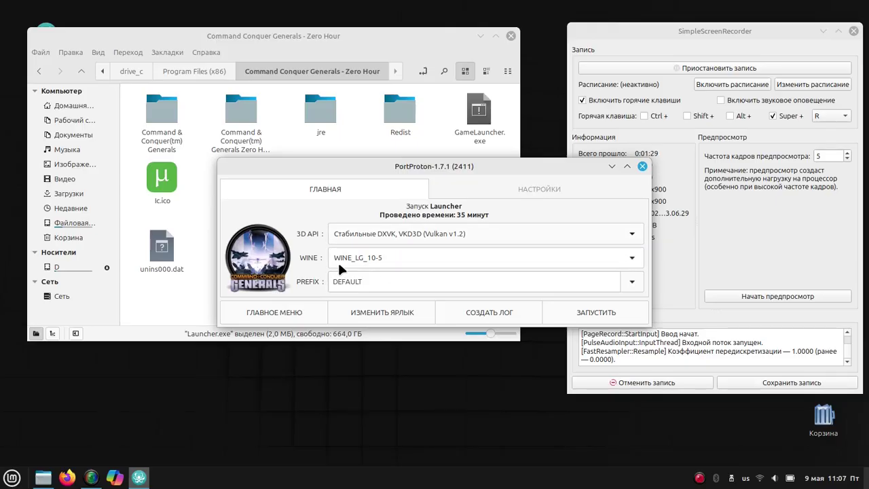
Update the Launcher shortcut in PortProton, keeping its name, and close the file manager and PortProton windows
{"action": "left_click", "coordinate": [383, 314]}
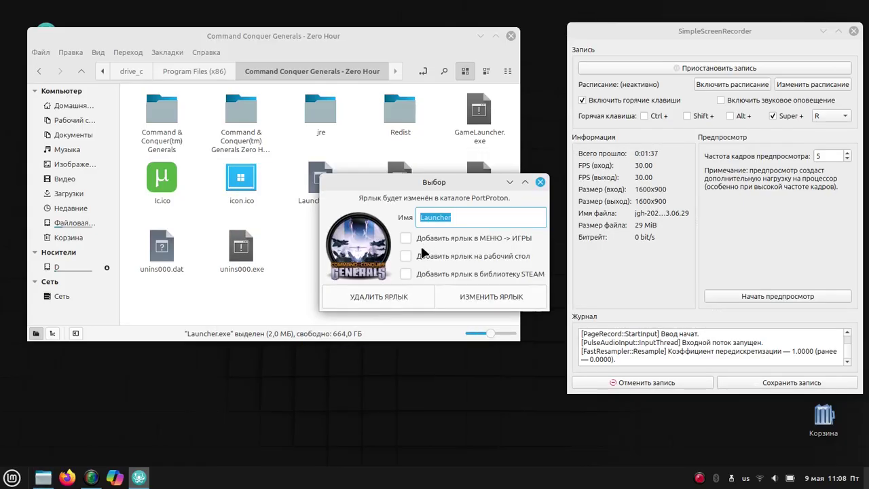
{"action": "left_click", "coordinate": [472, 293]}
{"action": "left_click", "coordinate": [286, 39]}
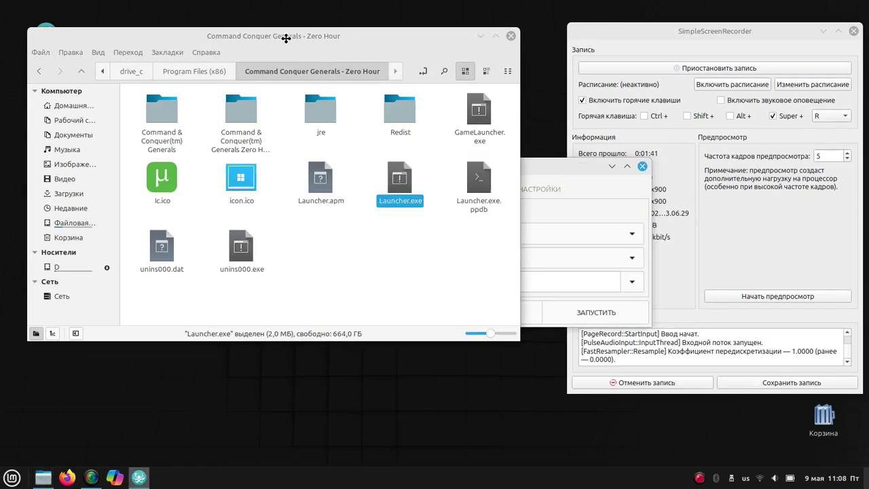
{"action": "left_click_drag", "start_coordinate": [286, 39], "coordinate": [304, 44]}
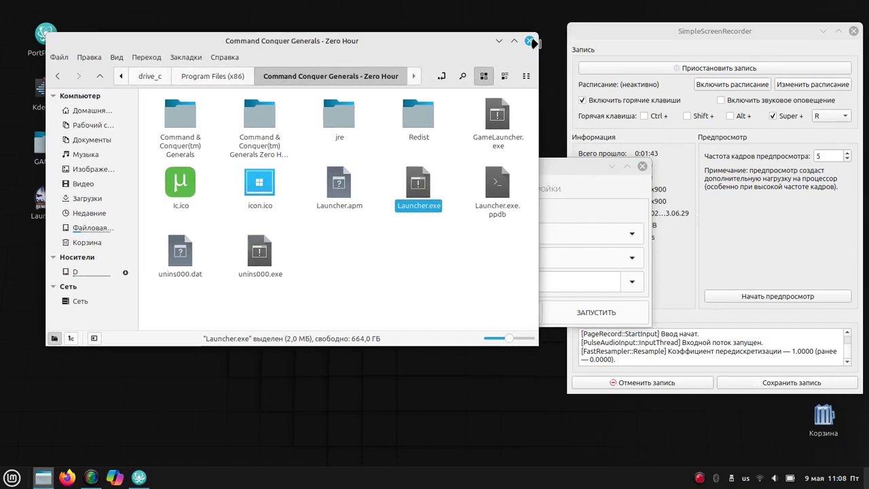
{"action": "left_click", "coordinate": [530, 42]}
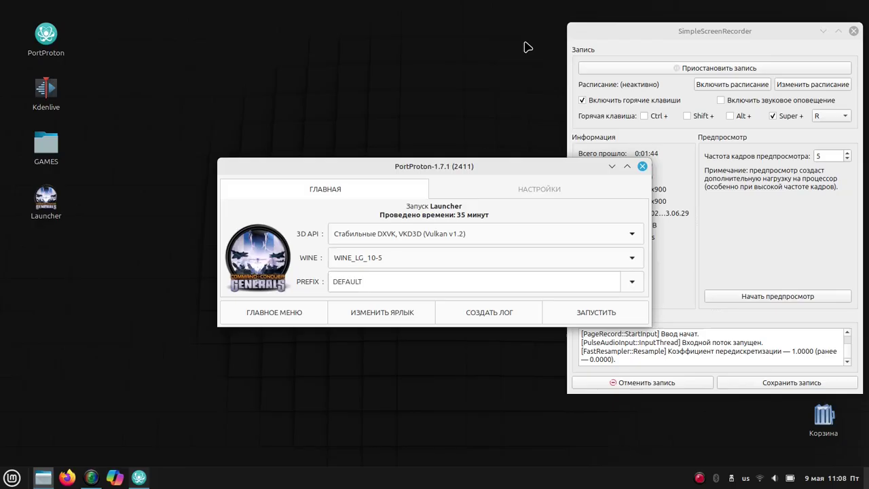
{"action": "left_click", "coordinate": [642, 167]}
Rename the Launcher shortcut on the desktop as Generals
{"action": "right_click", "coordinate": [57, 216]}
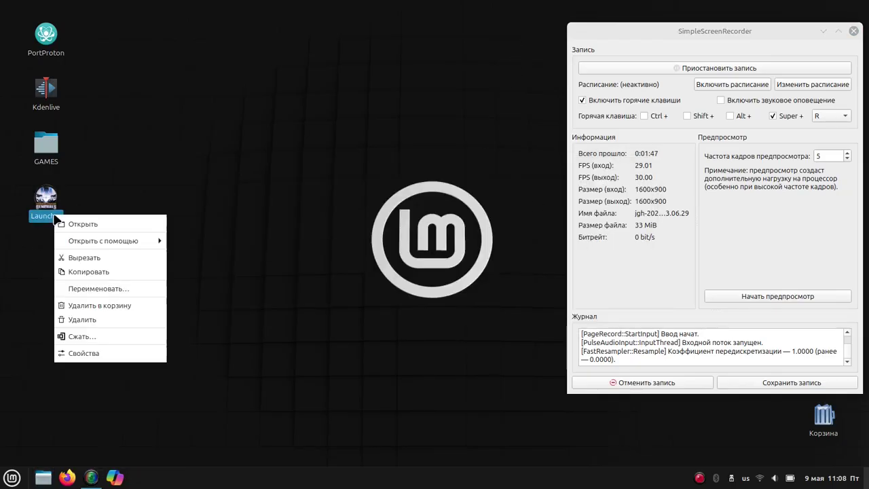
{"action": "left_click", "coordinate": [105, 289]}
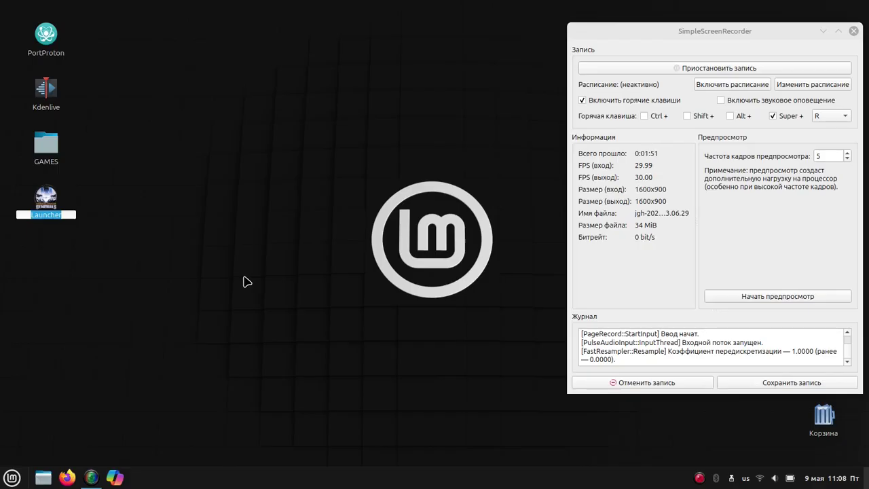
{"action": "type", "text": "Gen"}
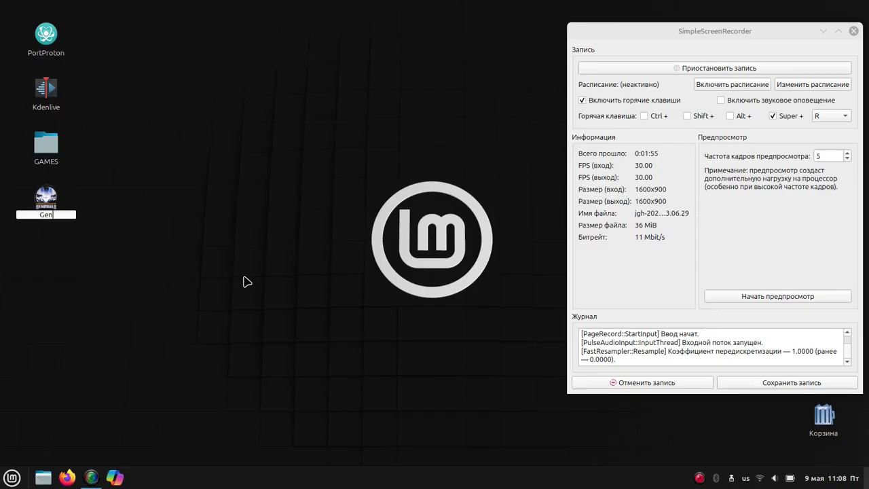
{"action": "type", "text": "erals"}
{"action": "key", "text": "Return"}
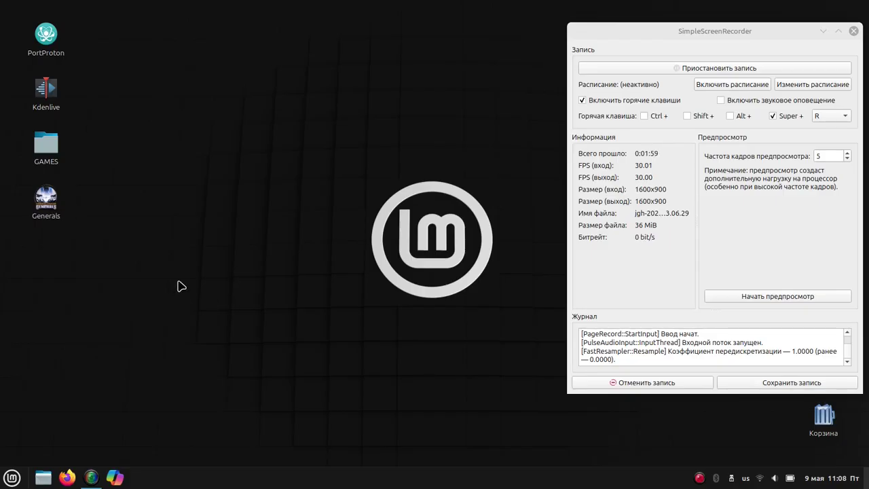
Open the Generals desktop shortcut to check its PortProton launch window, and close that window
{"action": "left_click", "coordinate": [44, 203]}
{"action": "double_click", "coordinate": [44, 203]}
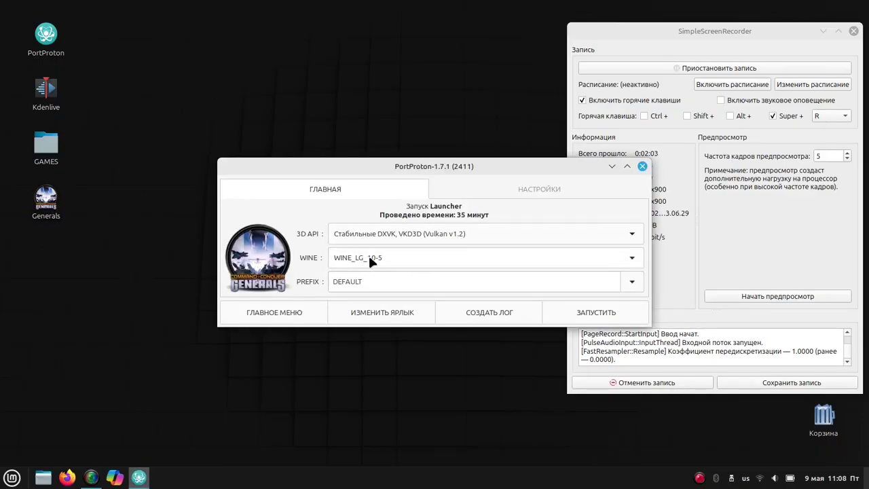
{"action": "left_click", "coordinate": [641, 165]}
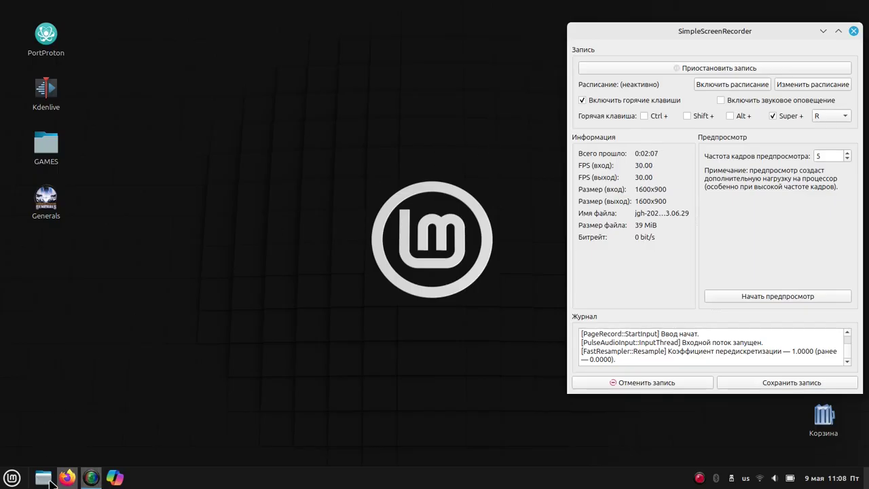
Open the PortProton/prefixes/DEFAULT folder on drive D in the file manager
{"action": "left_click", "coordinate": [45, 478]}
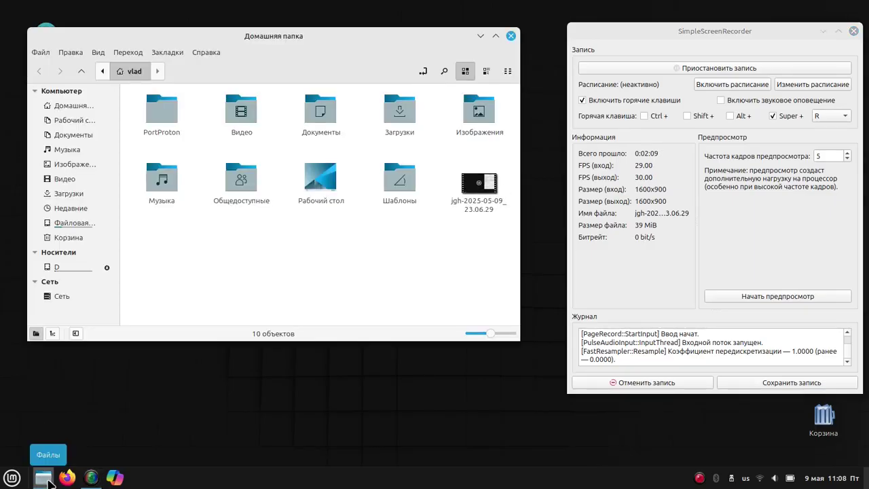
{"action": "left_click", "coordinate": [69, 267]}
{"action": "double_click", "coordinate": [164, 127]}
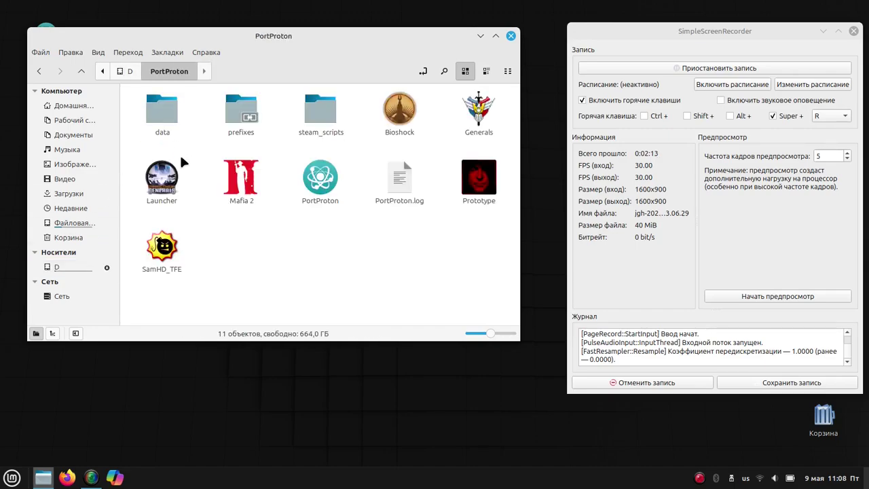
{"action": "double_click", "coordinate": [235, 116]}
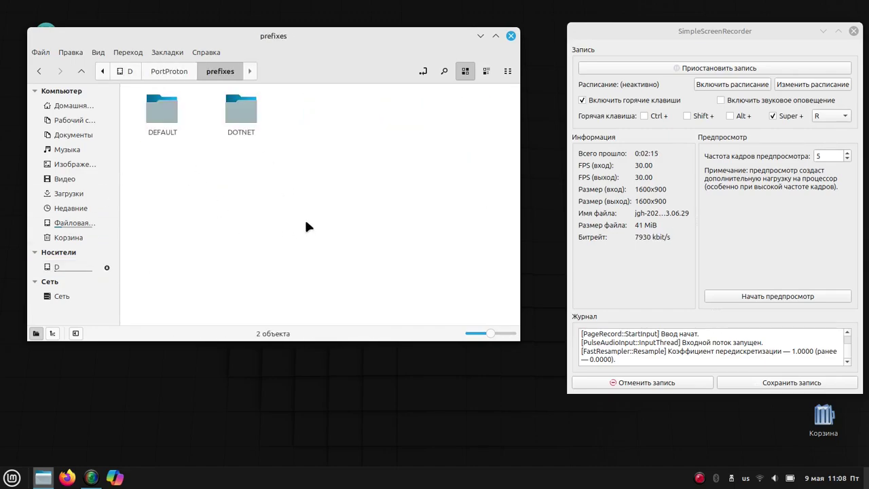
{"action": "left_click", "coordinate": [163, 129]}
{"action": "double_click", "coordinate": [163, 129]}
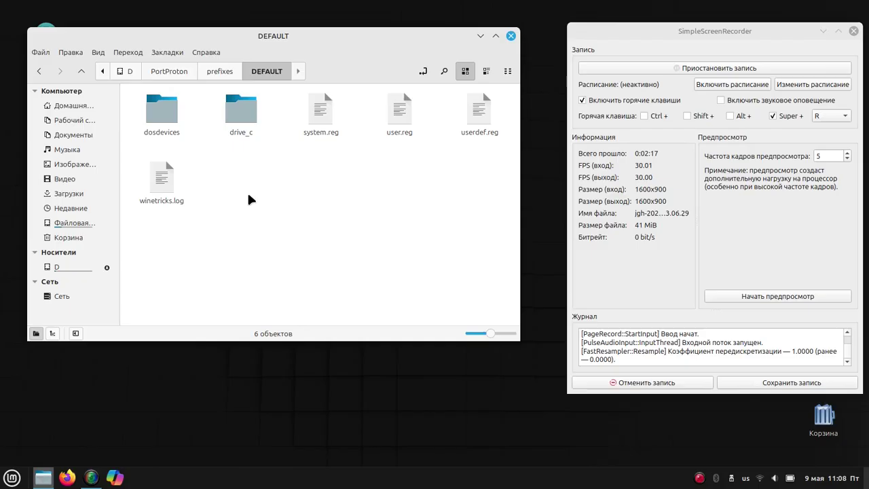
Go to drive_c/users and, inside the current user's folder, open Documents/Command and Conquer Generals Data
{"action": "double_click", "coordinate": [240, 127]}
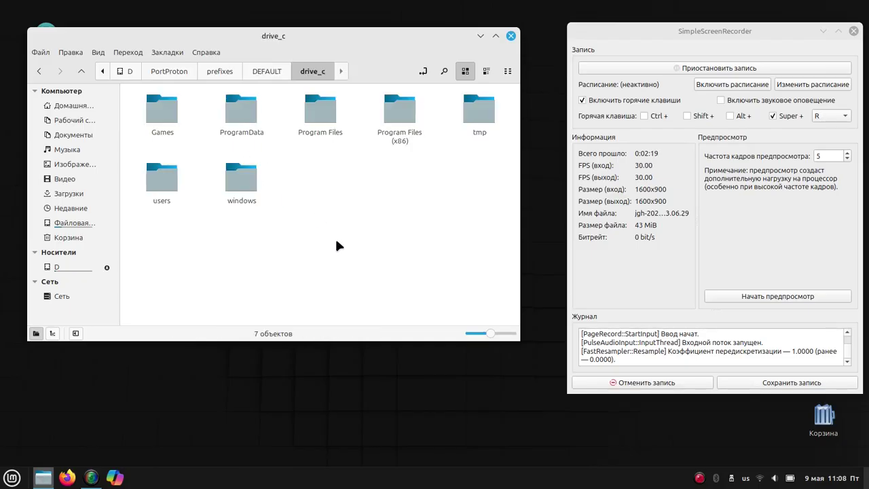
{"action": "left_click", "coordinate": [160, 199]}
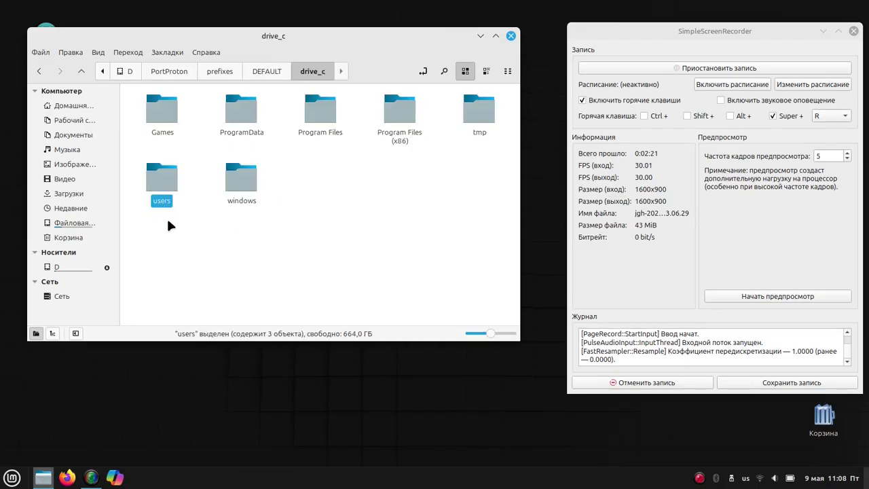
{"action": "double_click", "coordinate": [165, 199]}
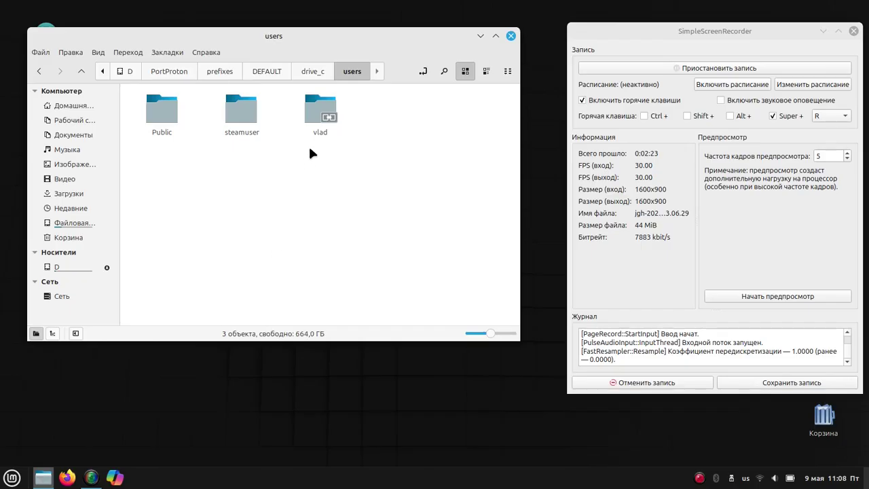
{"action": "double_click", "coordinate": [321, 112]}
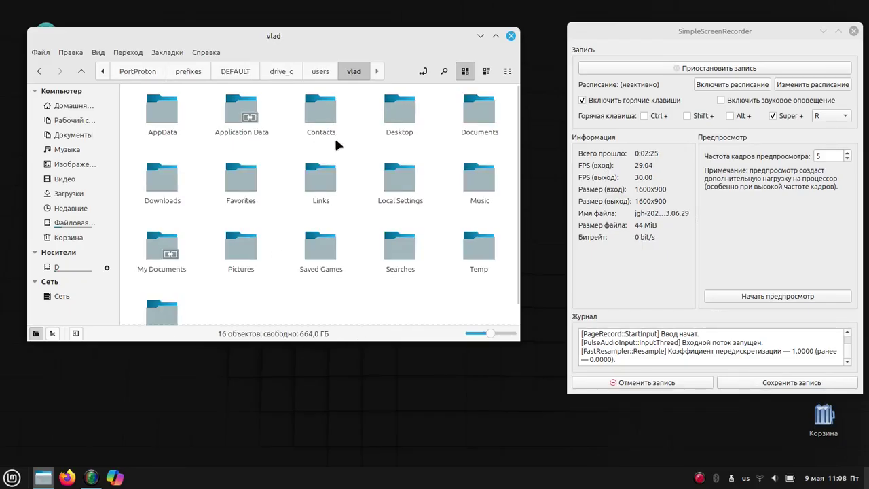
{"action": "double_click", "coordinate": [471, 134]}
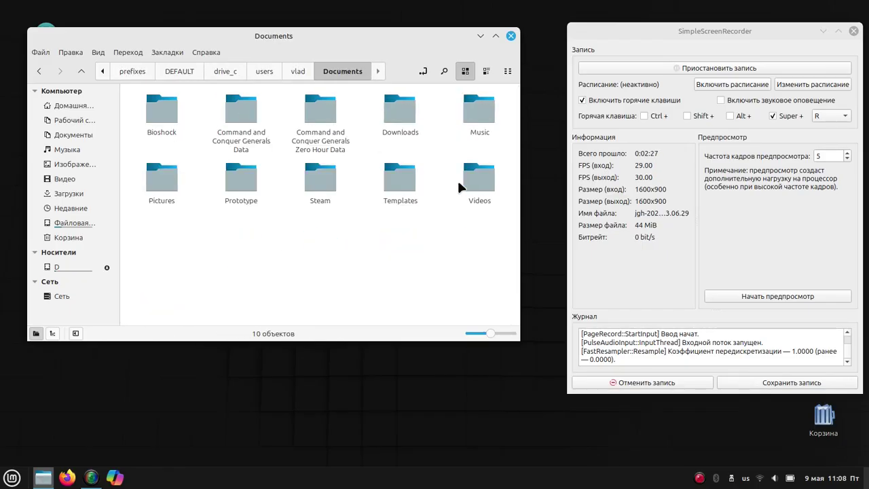
{"action": "double_click", "coordinate": [236, 136]}
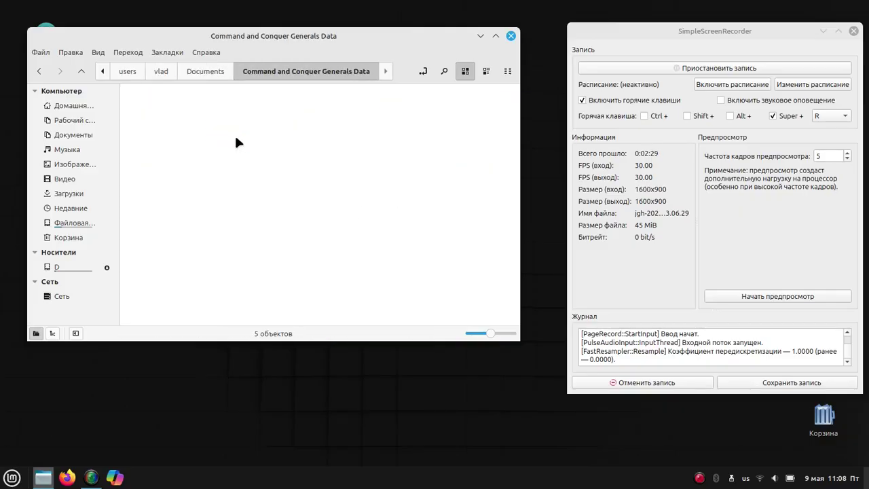
Open options.ini in the text editor, examine its Resolution value, and close the file without changes
{"action": "left_click", "coordinate": [404, 122]}
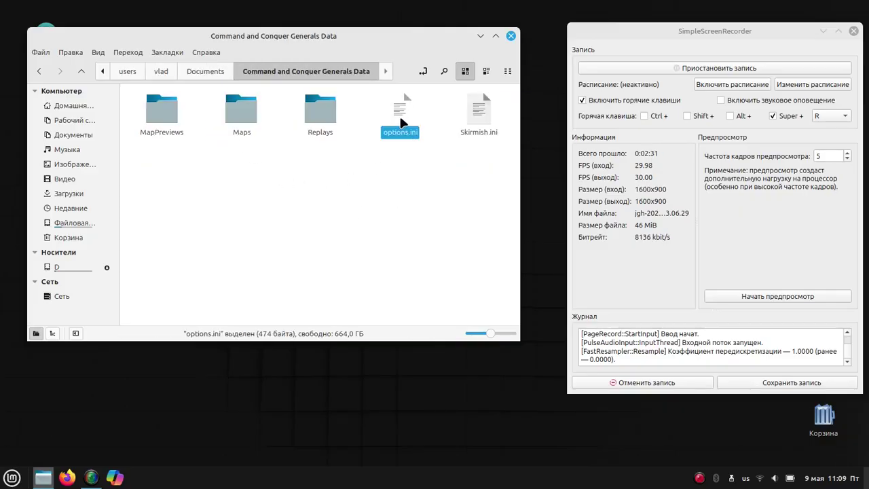
{"action": "right_click", "coordinate": [402, 121]}
{"action": "left_click", "coordinate": [412, 127]}
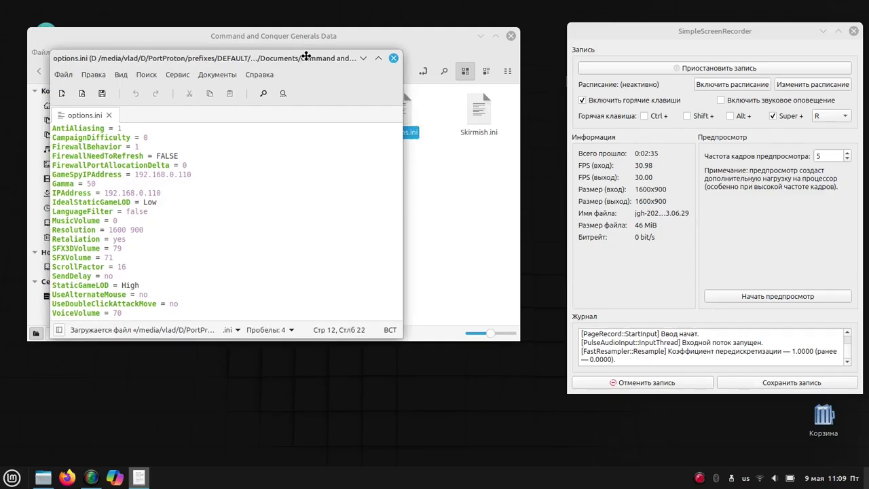
{"action": "left_click_drag", "start_coordinate": [245, 55], "coordinate": [368, 37]}
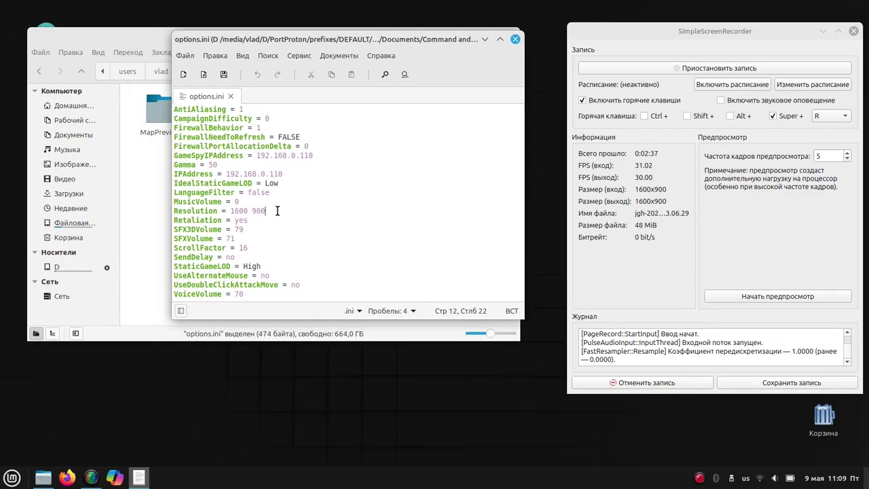
{"action": "left_click_drag", "start_coordinate": [277, 211], "coordinate": [241, 213]}
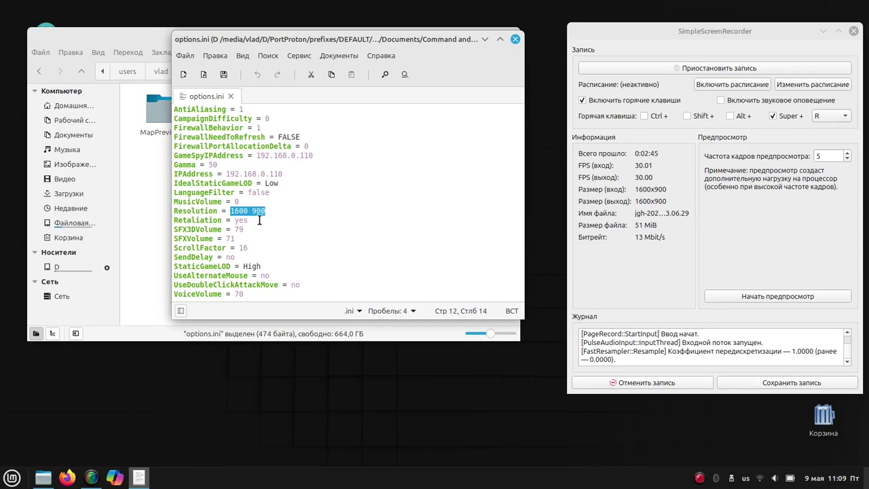
{"action": "left_click", "coordinate": [515, 39]}
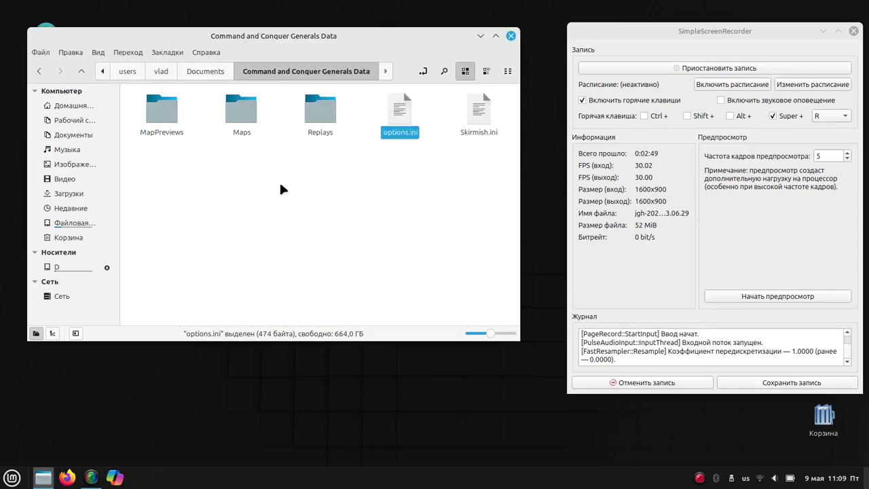
Examine the Resolution value in options.ini of the Command and Conquer Generals Zero Hour Data folder, and close the editor and file manager
{"action": "left_click", "coordinate": [207, 72]}
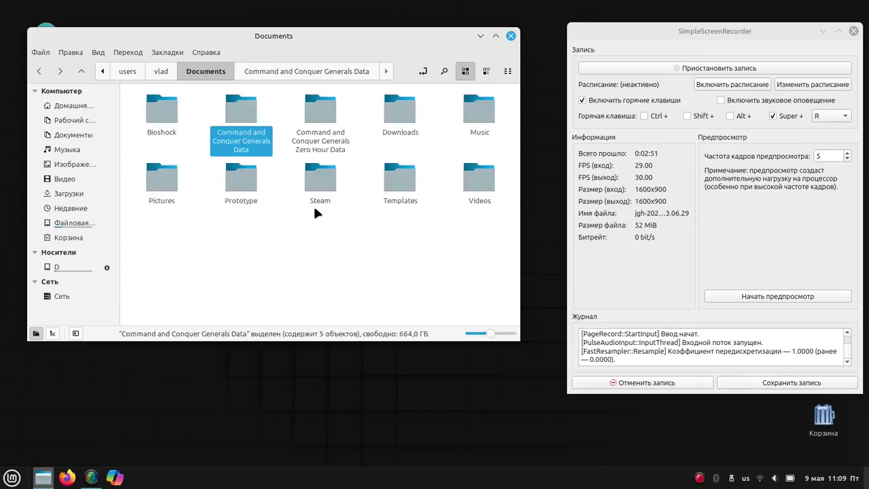
{"action": "double_click", "coordinate": [319, 117]}
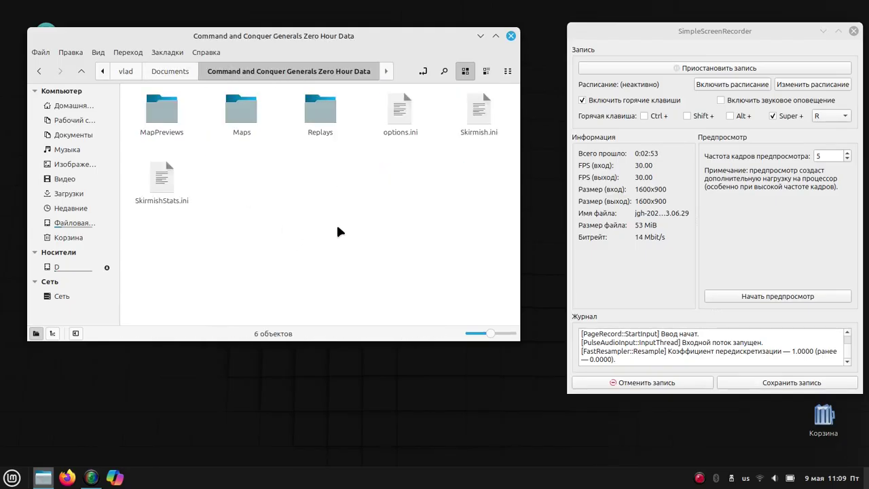
{"action": "double_click", "coordinate": [399, 113]}
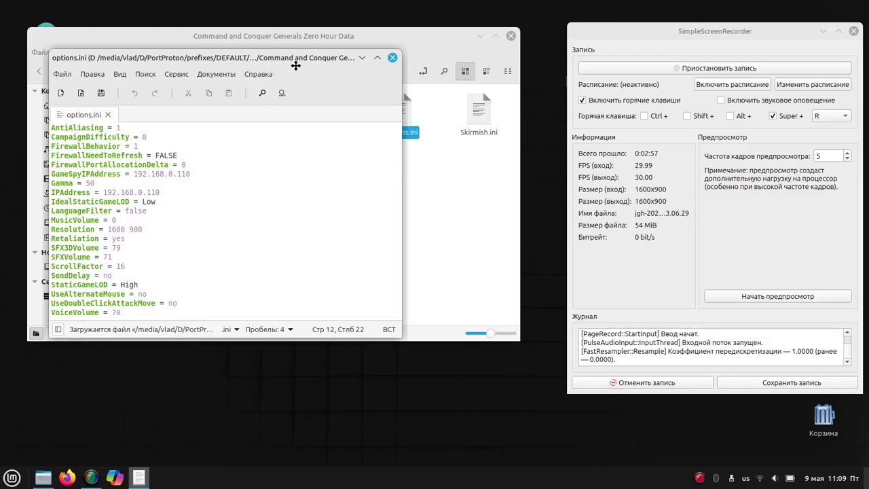
{"action": "left_click_drag", "start_coordinate": [292, 59], "coordinate": [399, 53]}
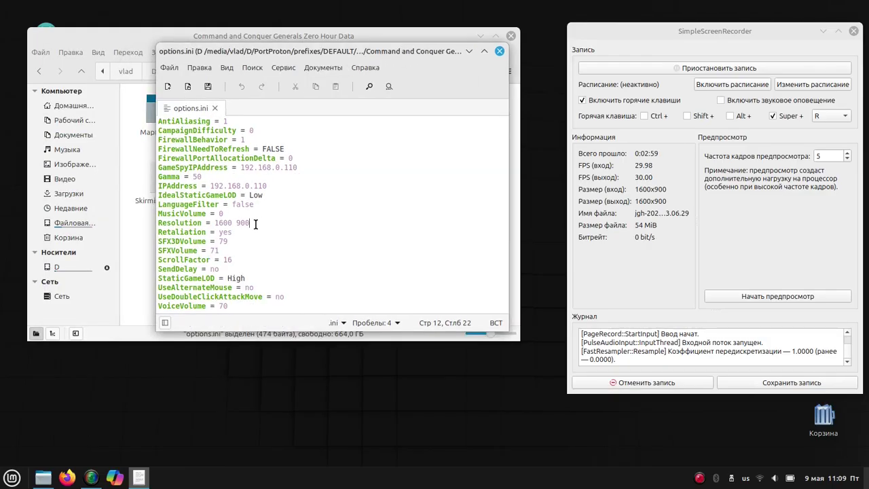
{"action": "left_click_drag", "start_coordinate": [255, 224], "coordinate": [219, 223]}
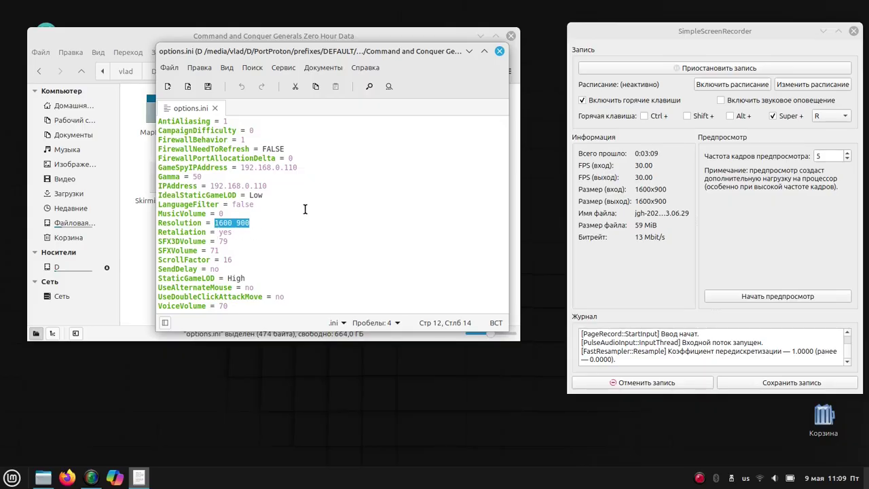
{"action": "left_click", "coordinate": [500, 50]}
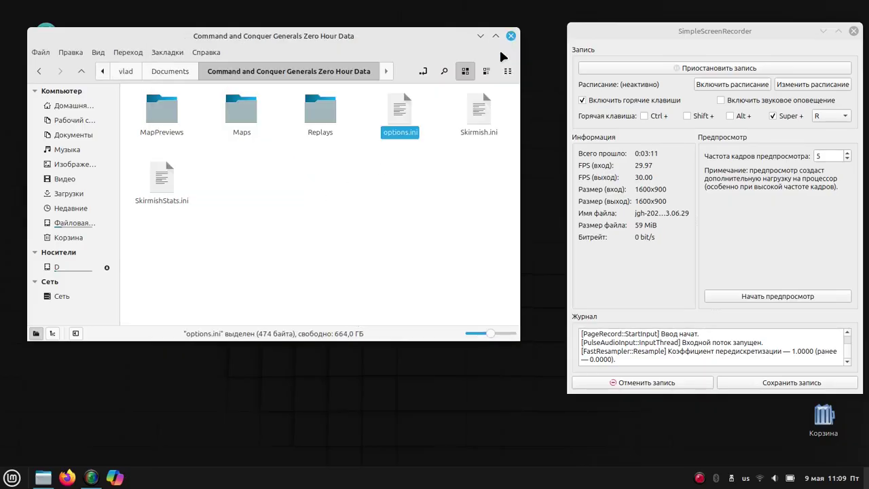
{"action": "left_click", "coordinate": [511, 36]}
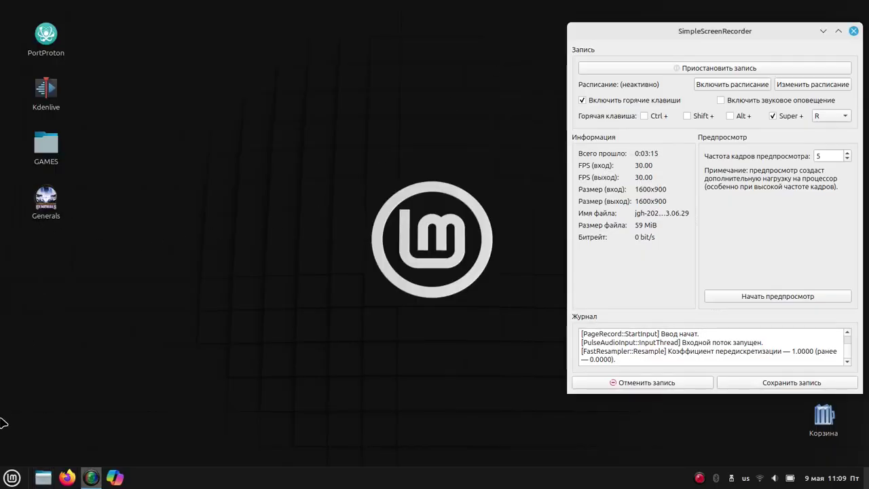
Open NVIDIA X Server Settings, check the GPU selection under PRIME Profiles, and quit the settings
{"action": "left_click", "coordinate": [5, 482]}
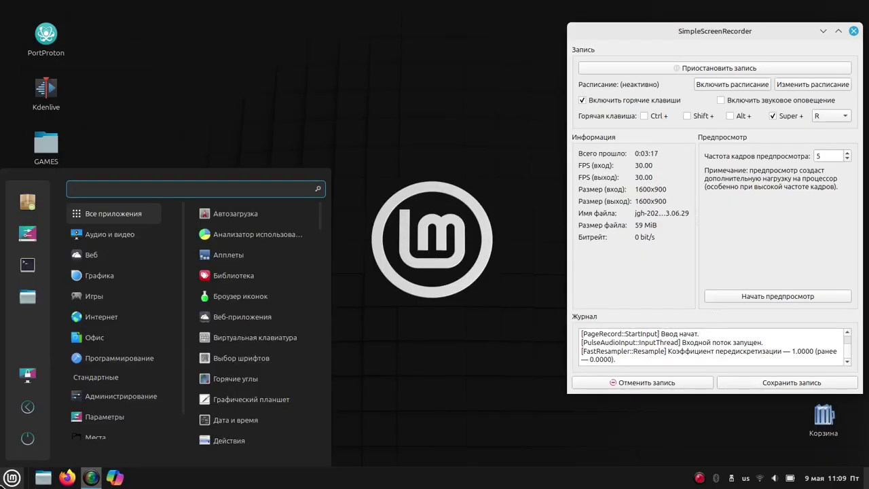
{"action": "type", "text": "n"}
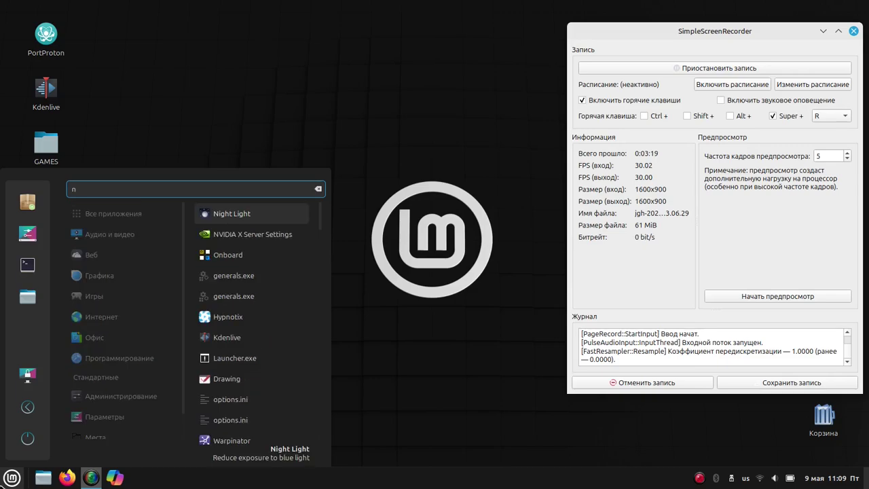
{"action": "left_click", "coordinate": [255, 235]}
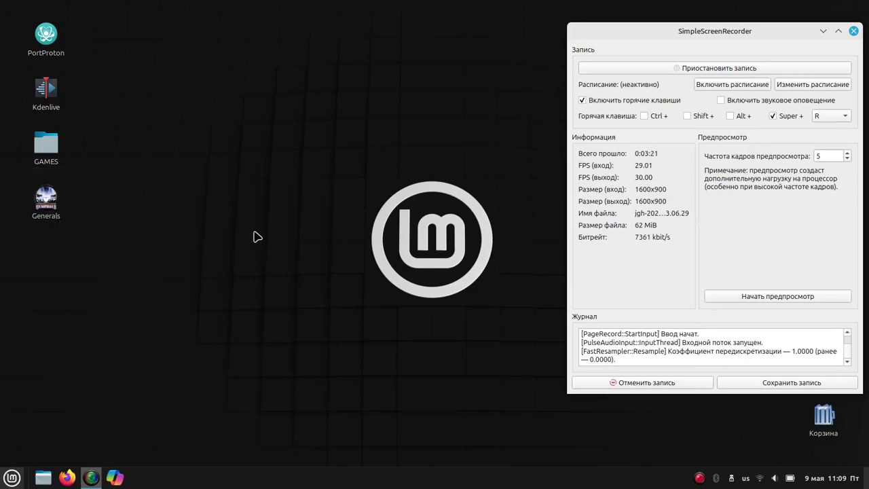
{"action": "left_click", "coordinate": [149, 41]}
{"action": "left_click", "coordinate": [144, 52]}
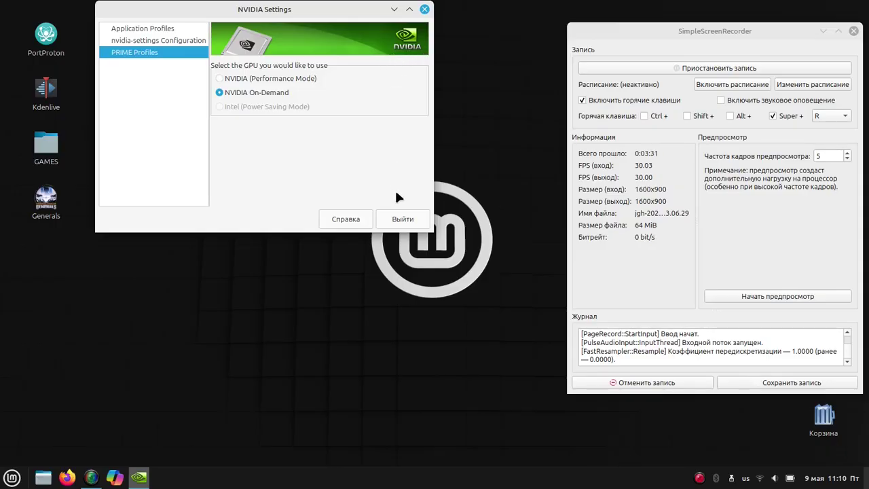
{"action": "left_click", "coordinate": [400, 212]}
{"action": "left_click", "coordinate": [300, 151]}
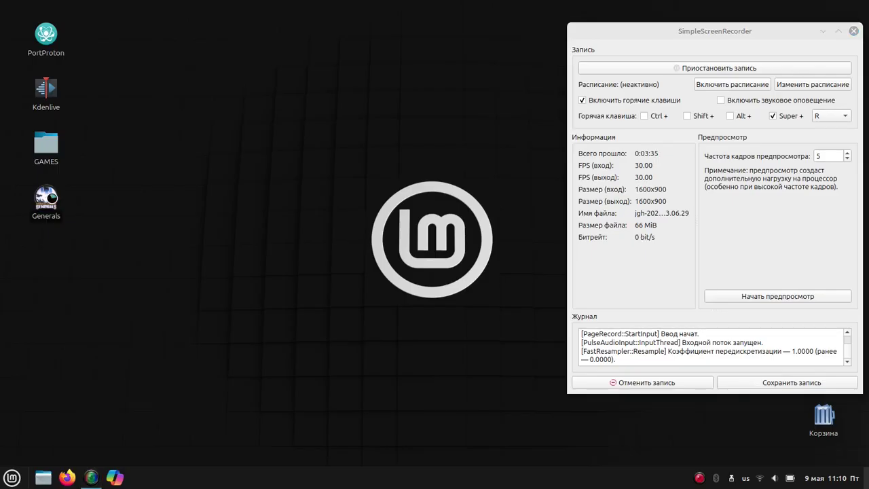
Launch Zero Hour from the Generals desktop shortcut and start a single-player skirmish (СХВАТКА) with the existing match settings
{"action": "left_click", "coordinate": [582, 308]}
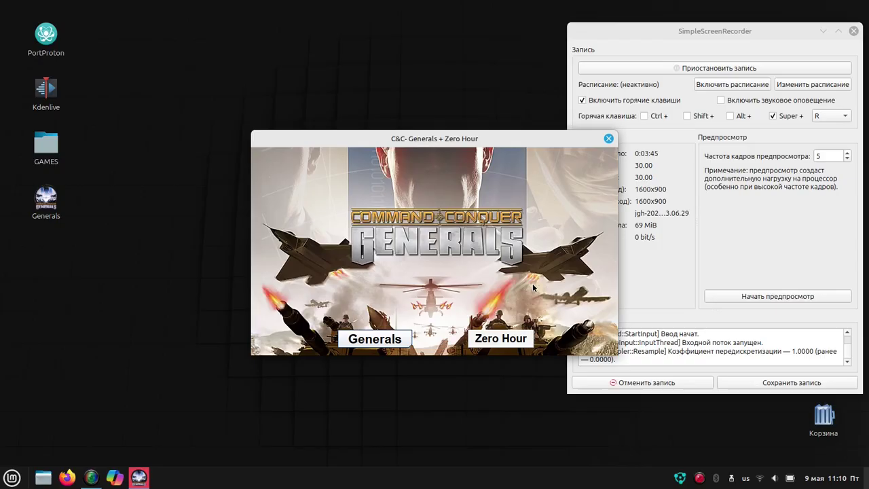
{"action": "left_click", "coordinate": [500, 344]}
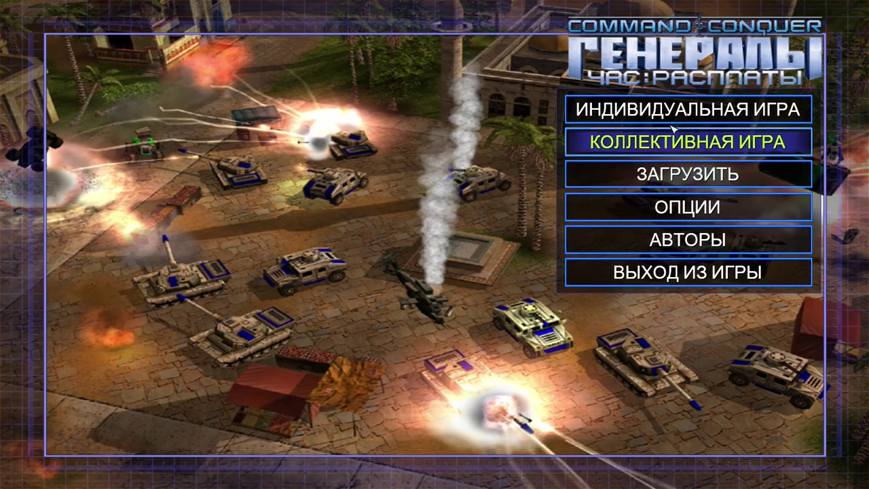
{"action": "left_click", "coordinate": [677, 110]}
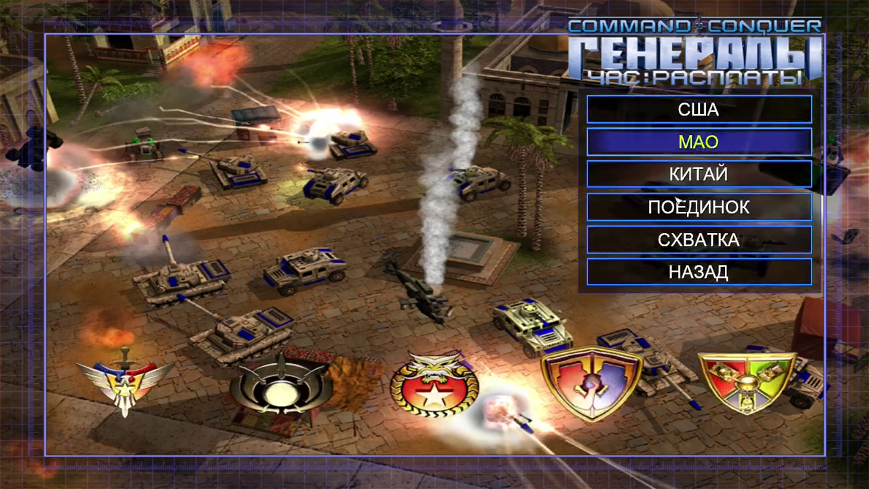
{"action": "left_click", "coordinate": [675, 239]}
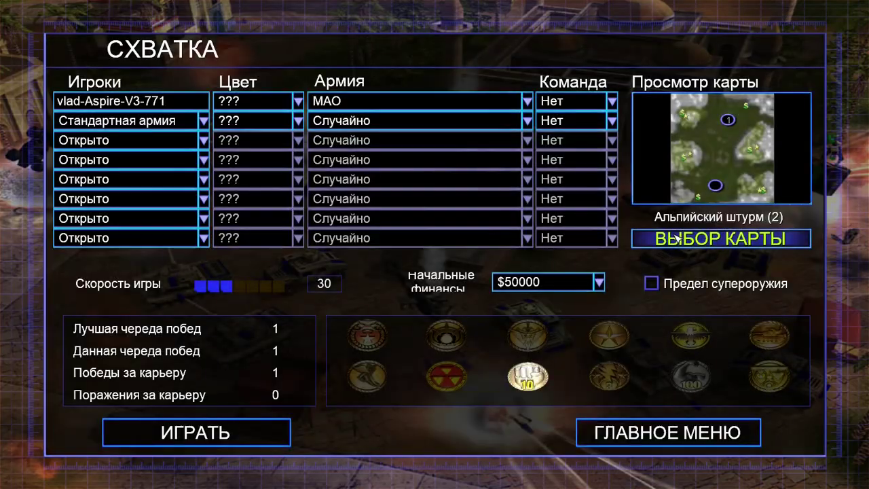
{"action": "left_click", "coordinate": [251, 434]}
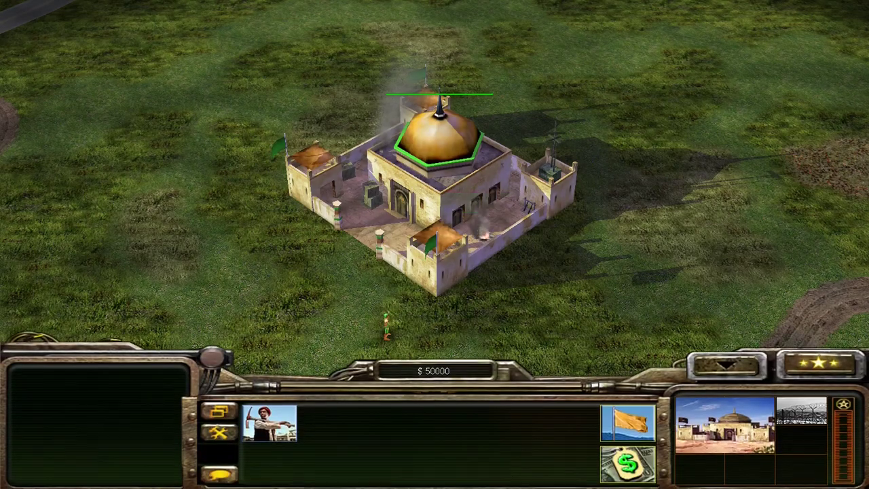
Queue nine workers for production at the command center
{"action": "left_click", "coordinate": [268, 419]}
{"action": "left_click", "coordinate": [268, 420]}
{"action": "left_click", "coordinate": [269, 420]}
{"action": "left_click", "coordinate": [268, 420]}
{"action": "left_click", "coordinate": [269, 419]}
{"action": "left_click", "coordinate": [269, 420]}
{"action": "left_click", "coordinate": [269, 419]}
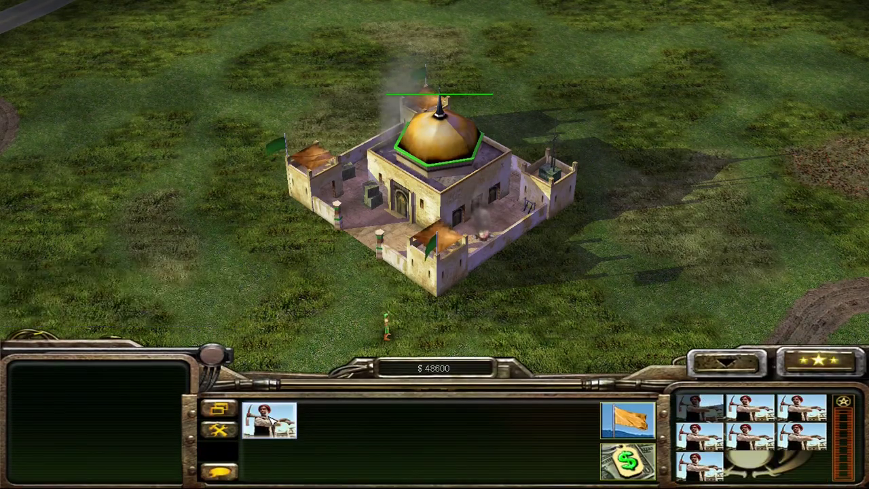
{"action": "left_click", "coordinate": [269, 420]}
{"action": "left_click", "coordinate": [269, 419]}
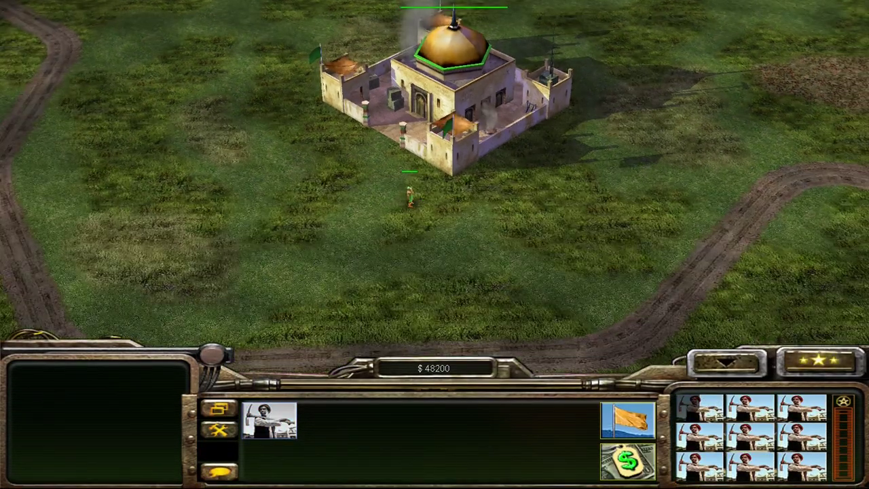
Have a worker build a supply stash (Склад снабжения) on the open grass just southeast of the command center
{"action": "left_click", "coordinate": [410, 197]}
{"action": "left_click", "coordinate": [328, 419]}
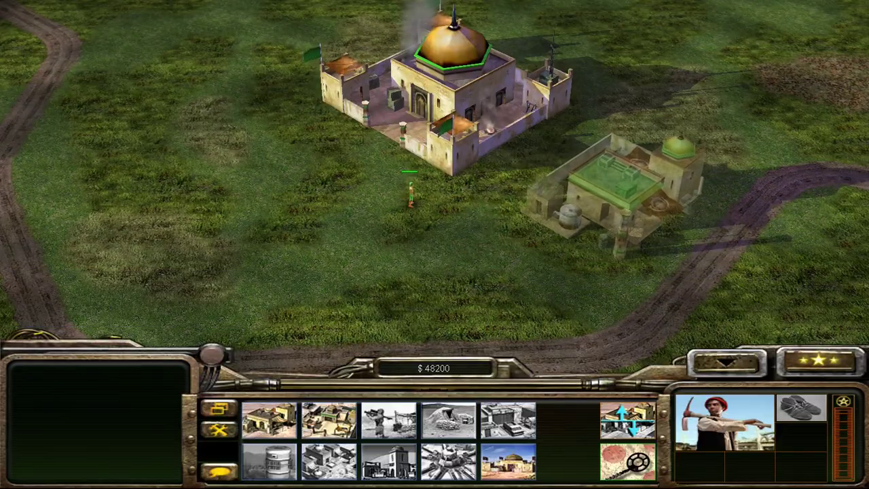
{"action": "left_click", "coordinate": [613, 210]}
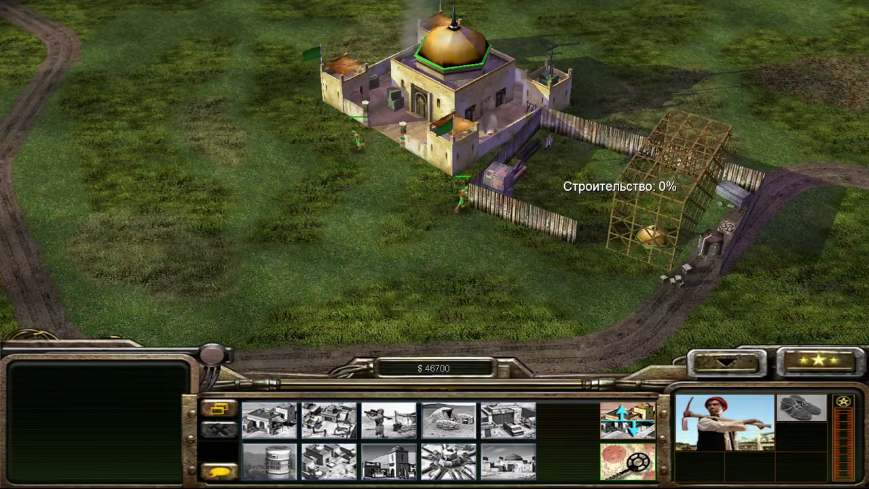
Have a second worker build a barracks (Казарма) on the grass northwest of the command center
{"action": "left_click", "coordinate": [388, 419]}
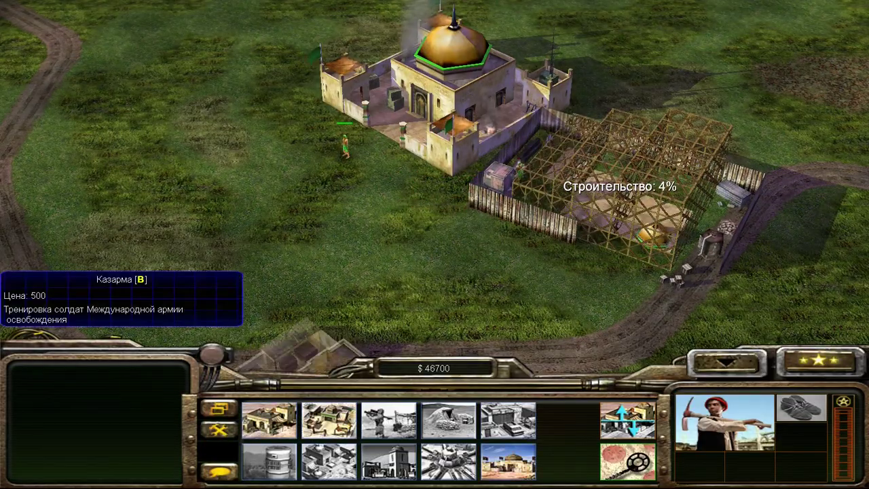
{"action": "left_click", "coordinate": [258, 54]}
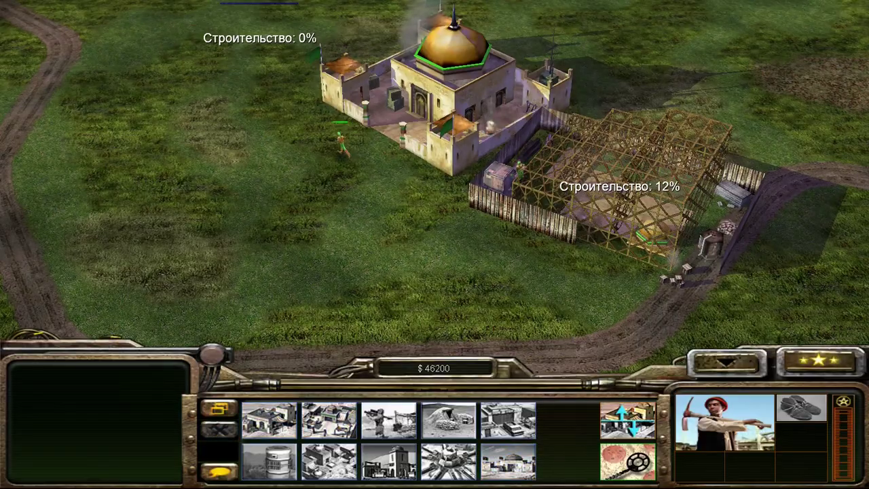
{"action": "left_click", "coordinate": [370, 148]}
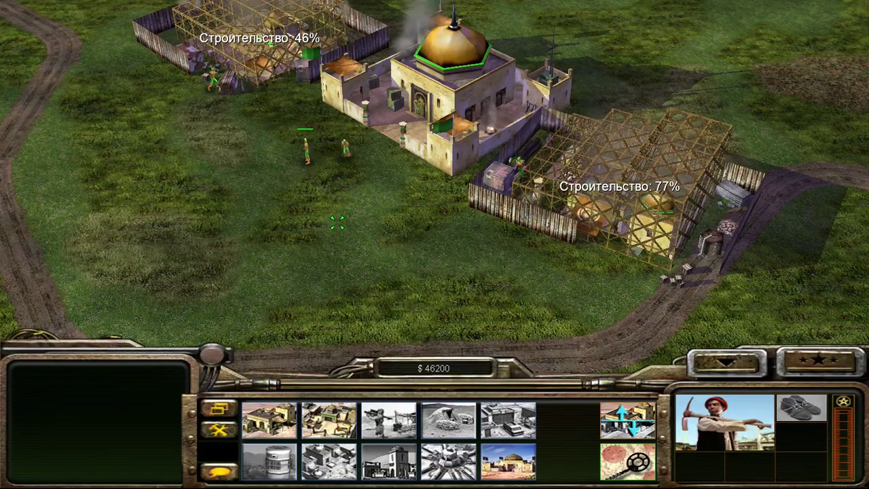
Inspect the production options of the completed supply stash and the worker queue at the command center
{"action": "scroll", "coordinate": [337, 221], "scroll_direction": "up", "scroll_amount": 2}
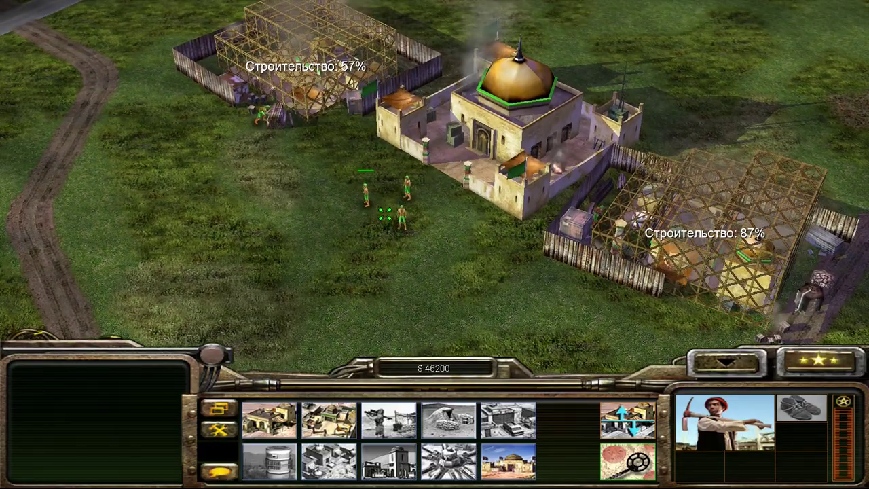
{"action": "key", "text": "Left"}
{"action": "key", "text": "Down"}
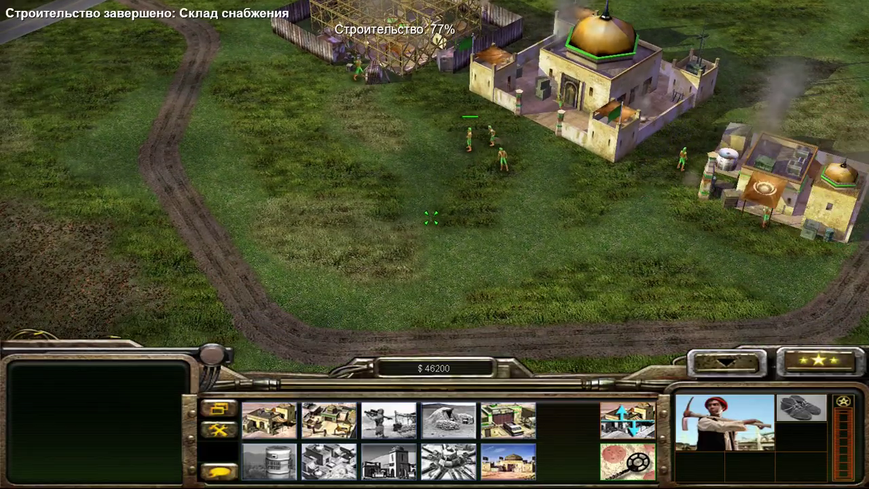
{"action": "left_click", "coordinate": [781, 186]}
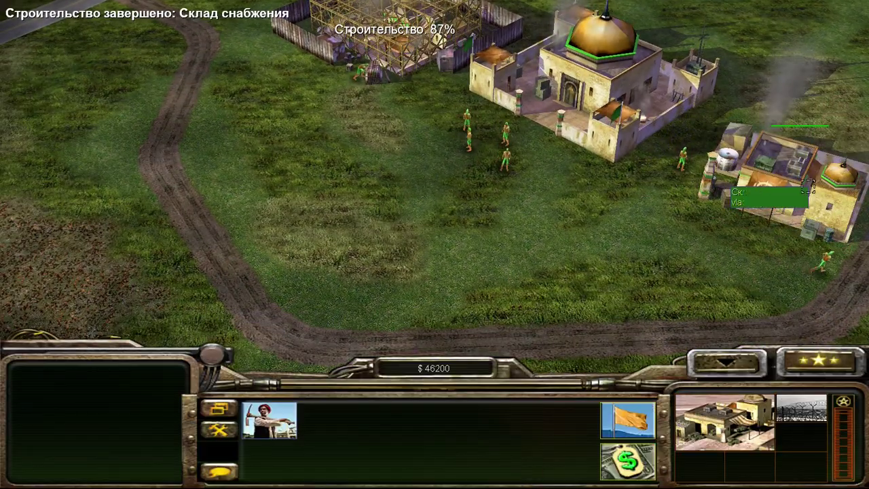
{"action": "key", "text": "w"}
{"action": "key", "text": "w"}
{"action": "key", "text": "w"}
{"action": "key", "text": "w"}
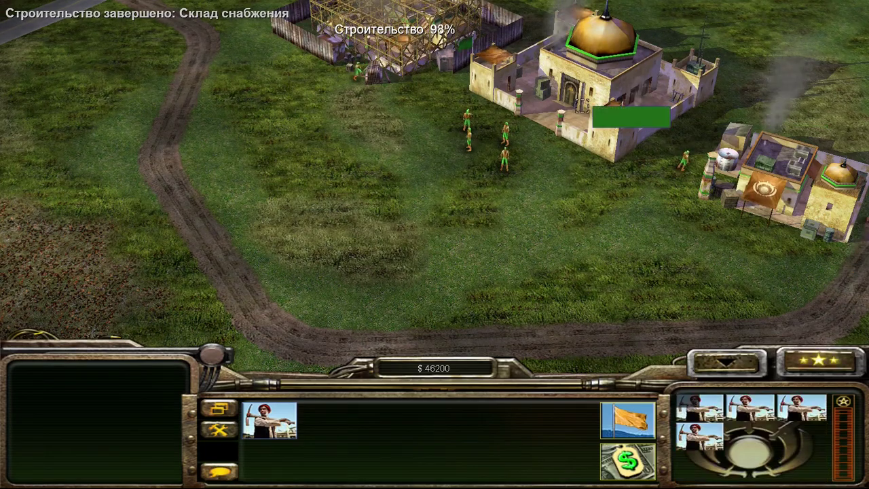
Have one of the idle workers build a Stinger Site on the grass south of the dirt road below the base
{"action": "left_click", "coordinate": [504, 155]}
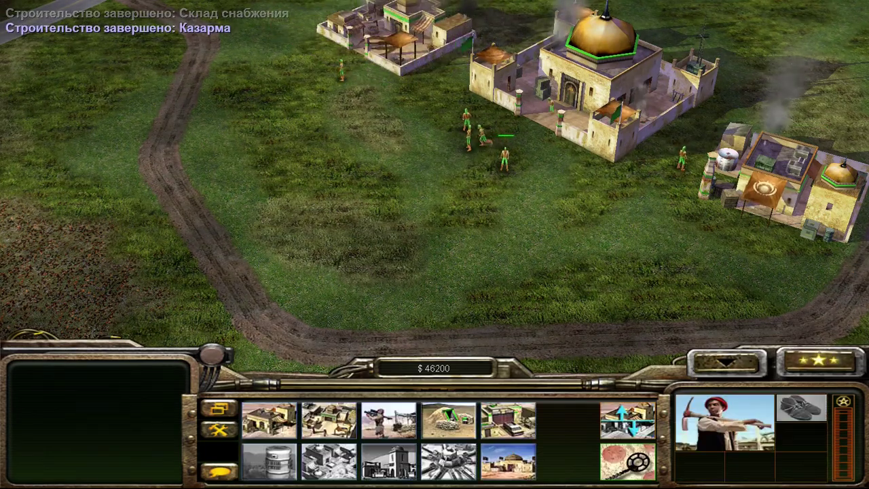
{"action": "left_click", "coordinate": [388, 420]}
{"action": "scroll", "coordinate": [461, 296], "scroll_direction": "down", "scroll_amount": 5}
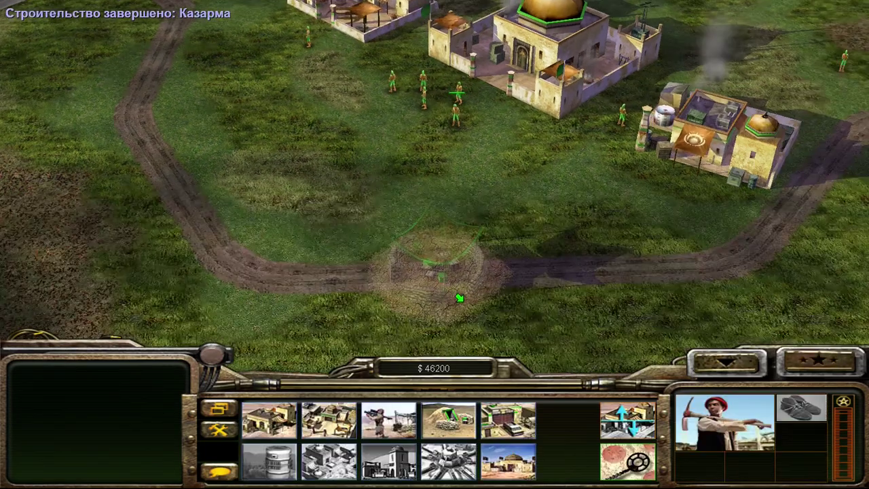
{"action": "scroll", "coordinate": [469, 294], "scroll_direction": "down", "scroll_amount": 5}
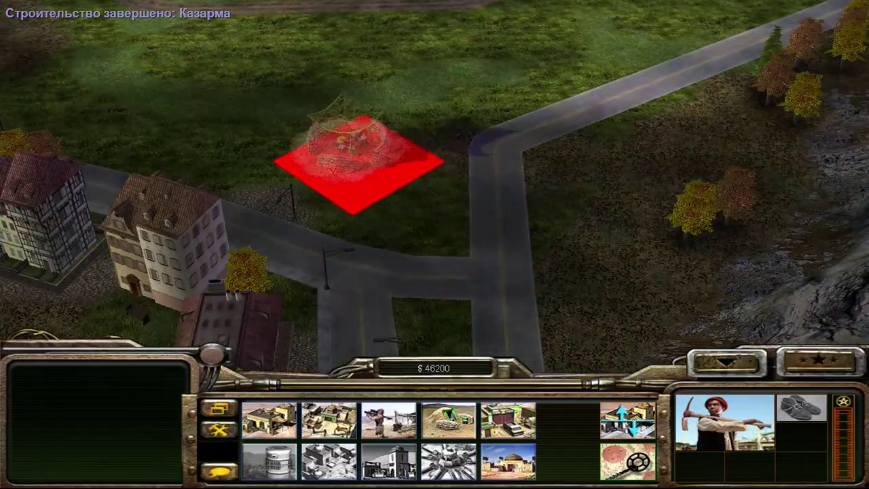
{"action": "left_click", "coordinate": [339, 64]}
{"action": "scroll", "coordinate": [434, 203], "scroll_direction": "up", "scroll_amount": 5}
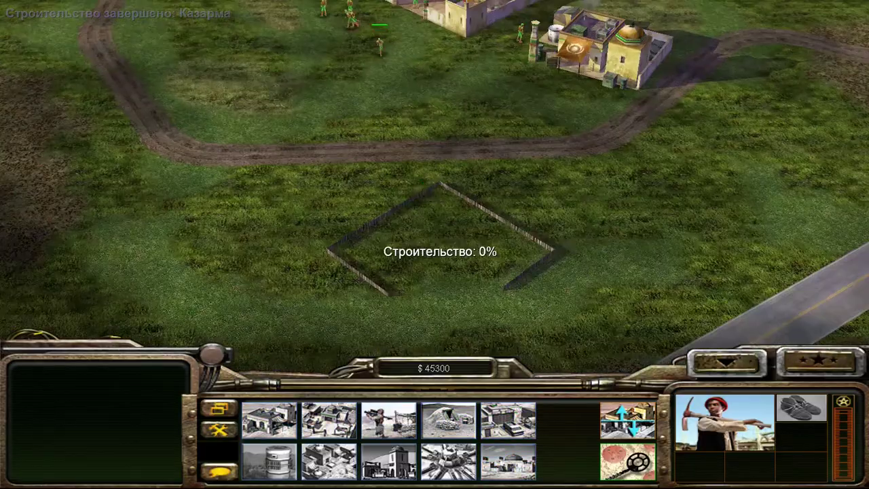